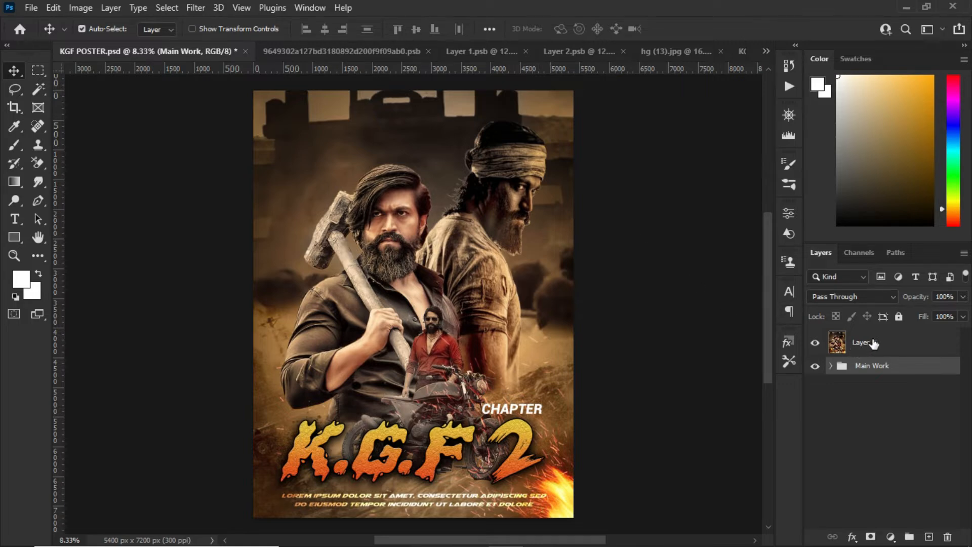
Examine the open source documents for the character cutouts, the fortress still and the desert sky, ending back in KGF POSTER.psd
click(871, 342)
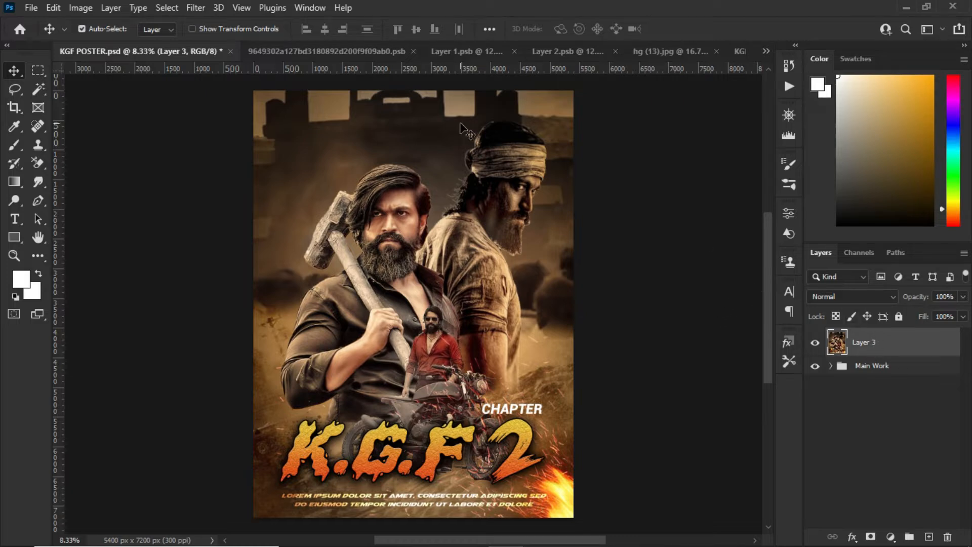
click(351, 53)
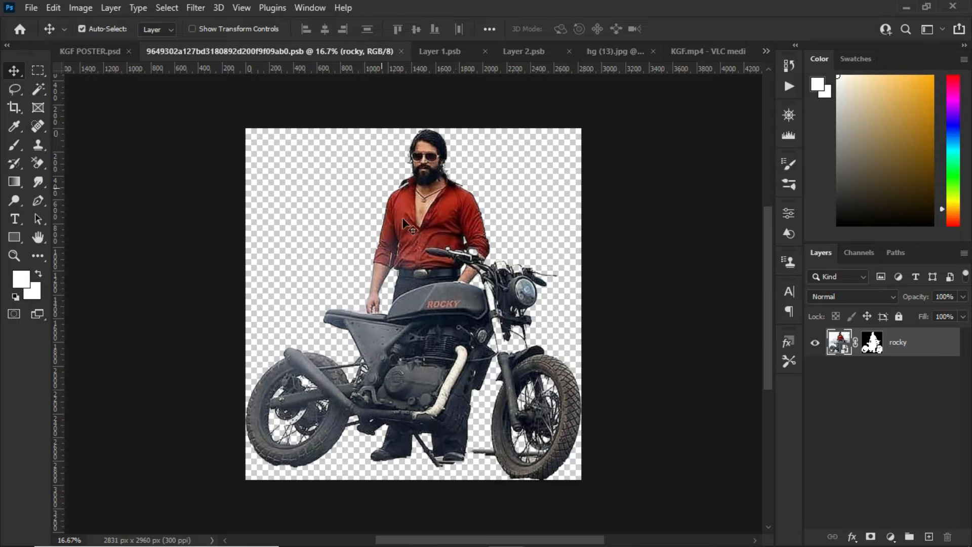
click(447, 53)
click(547, 53)
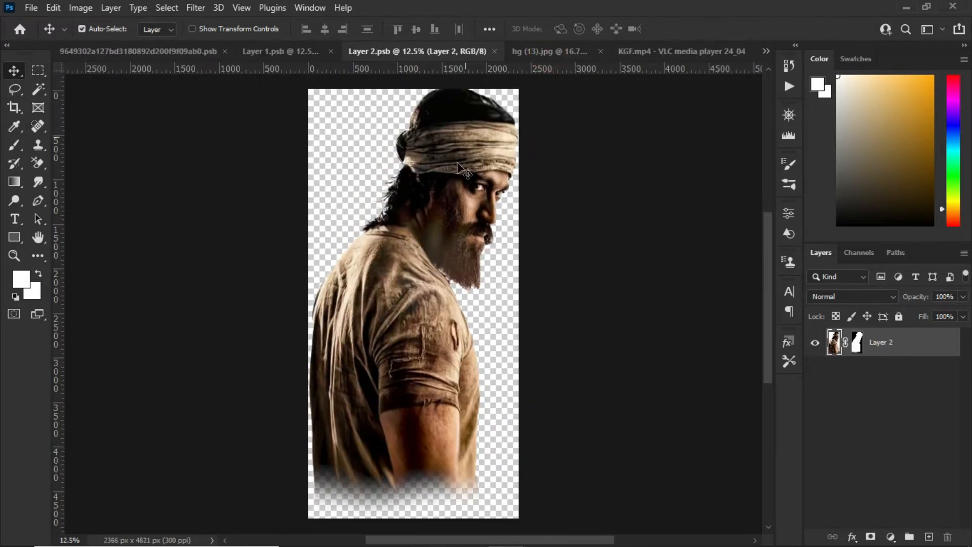
click(652, 55)
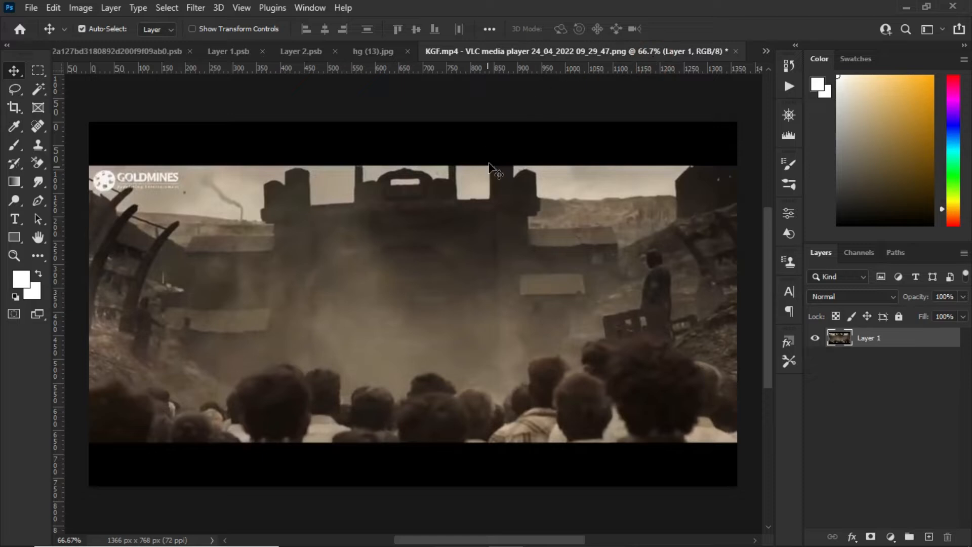
click(359, 53)
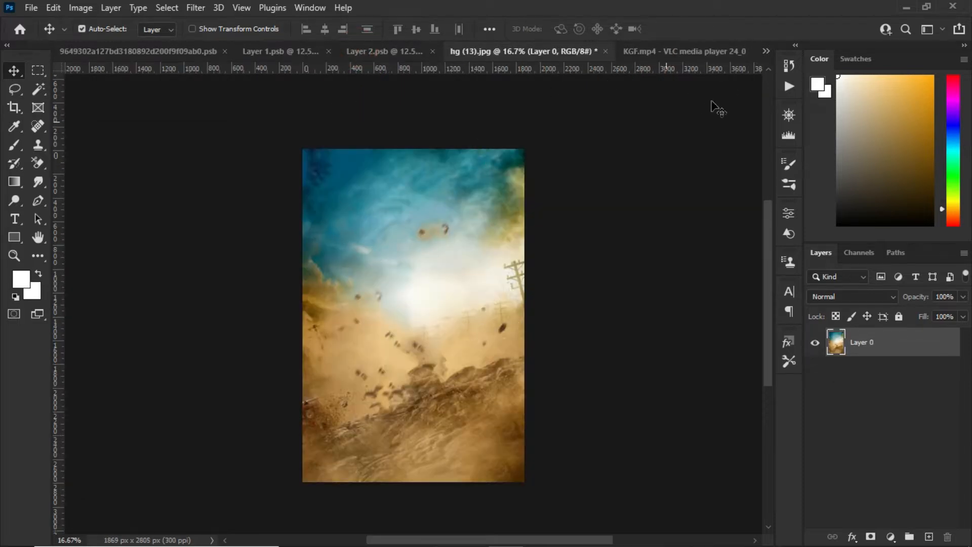
click(767, 50)
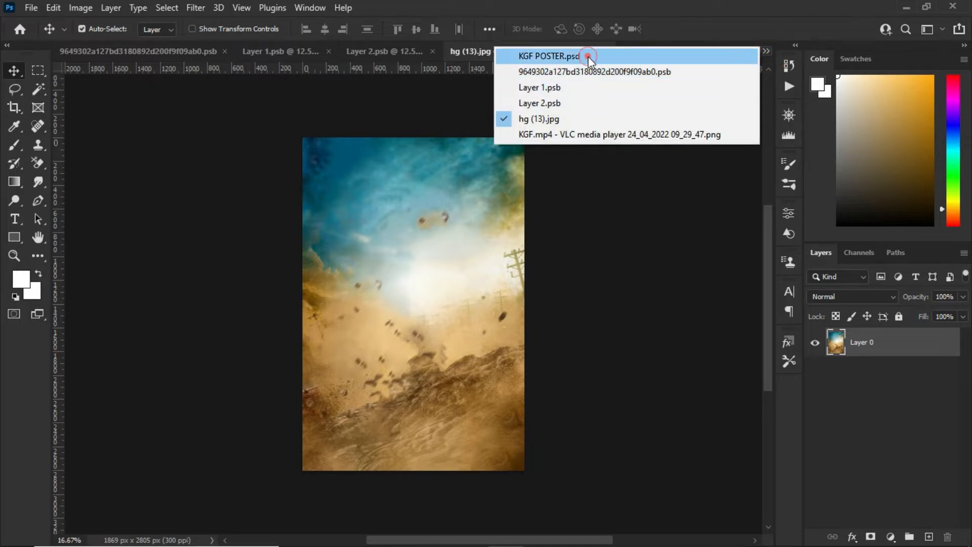
click(588, 56)
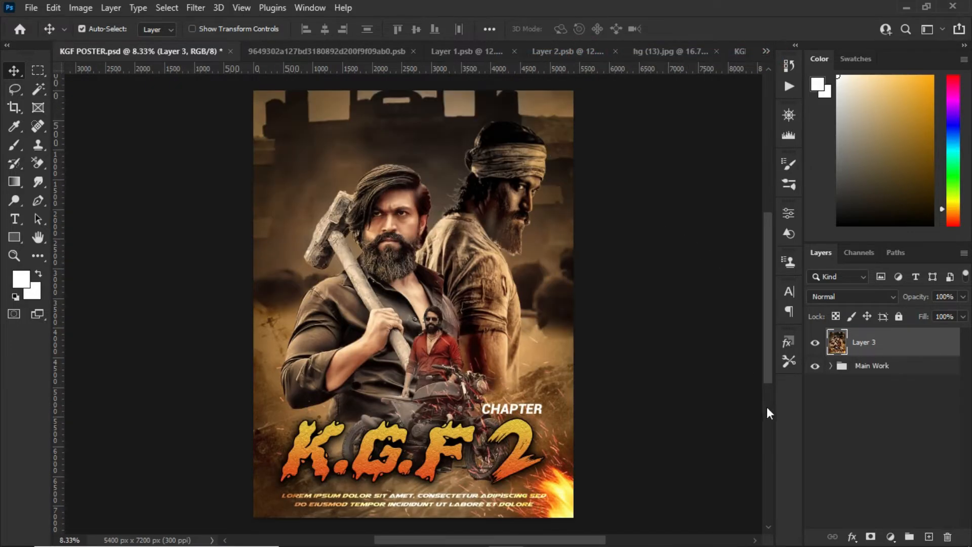
Hide Layer 3, expand the Main Work group and select its white base layer, Layer 0
click(816, 344)
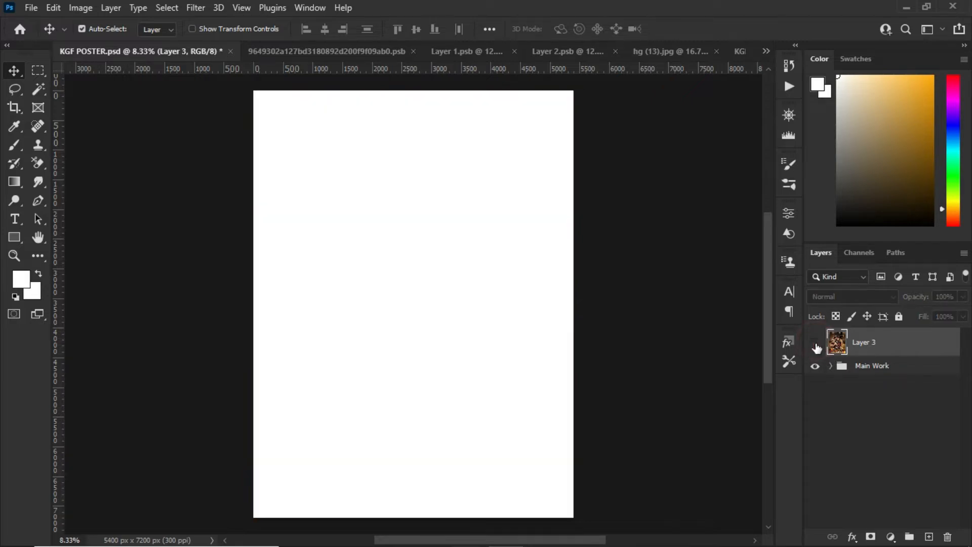
click(836, 368)
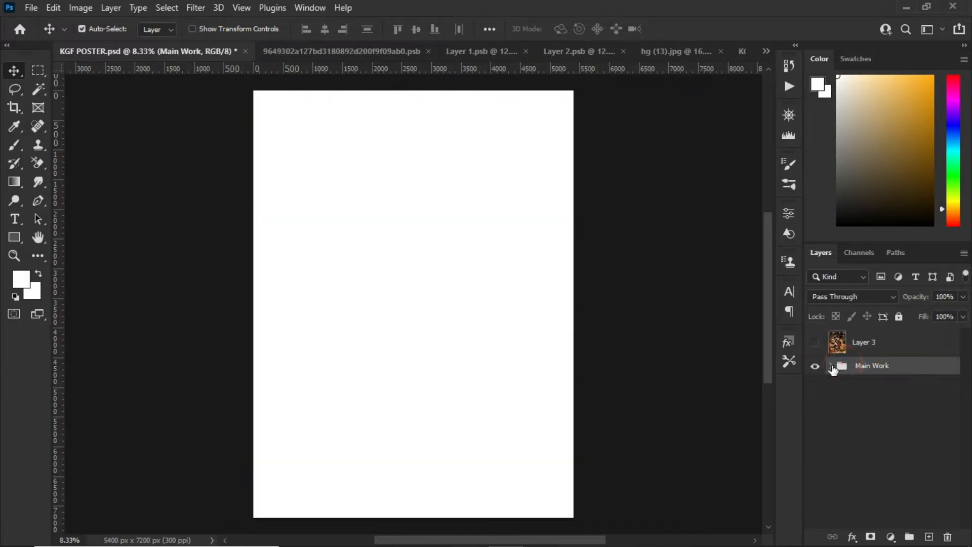
click(833, 366)
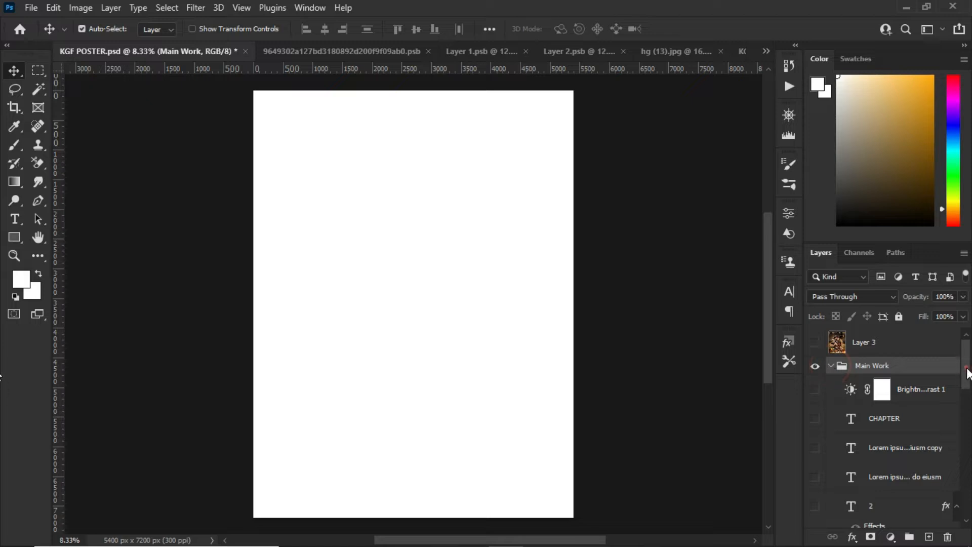
drag(968, 373, 968, 506)
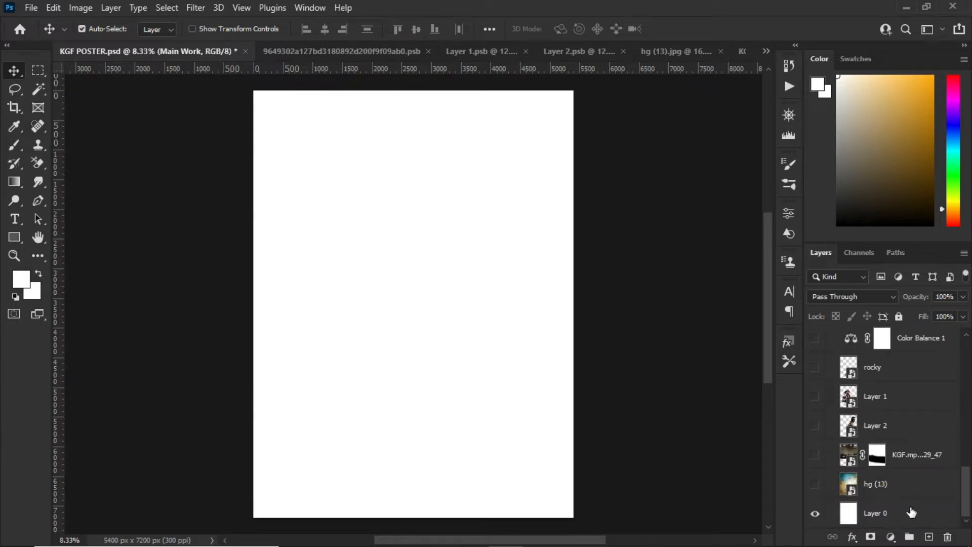
click(910, 511)
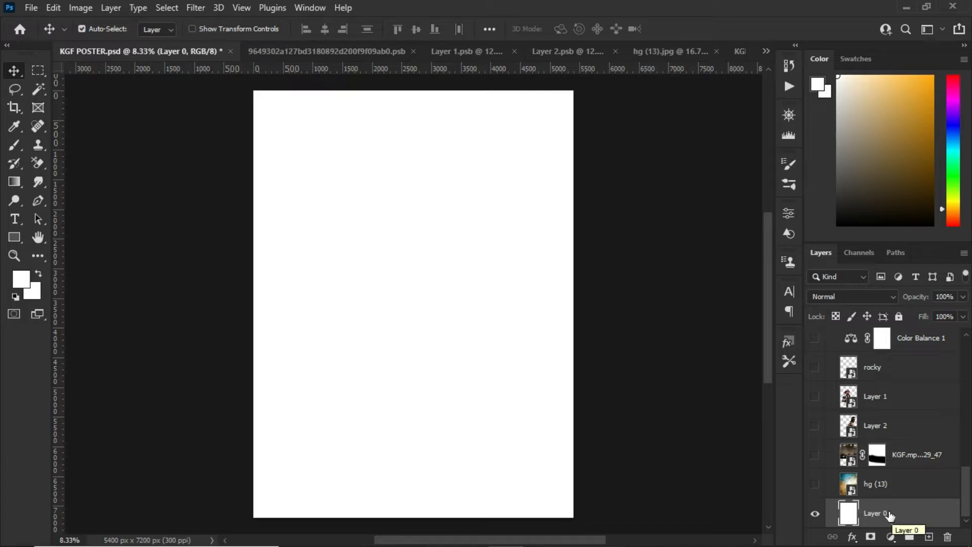
Show the hg (13) desert-sky layer in the poster and compare it with its source image hg (13).jpg
click(876, 485)
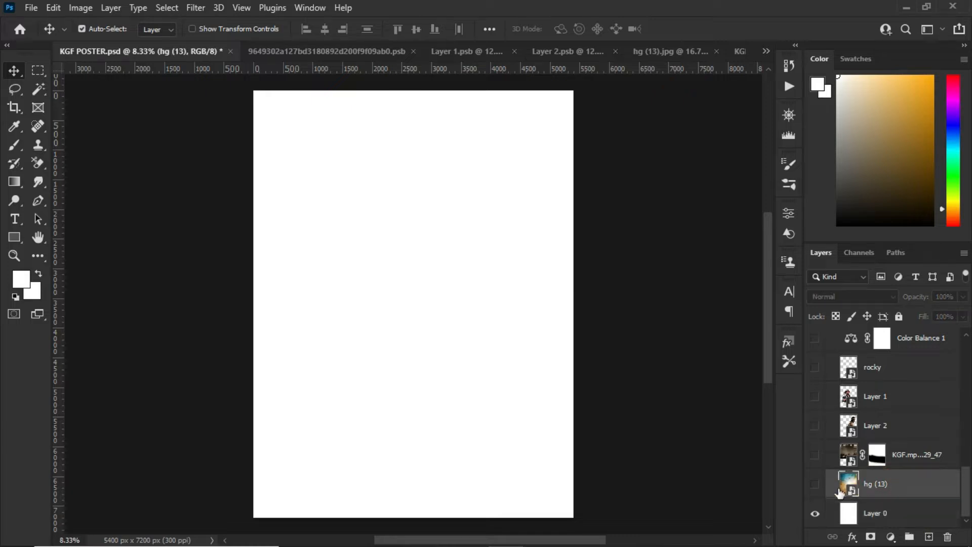
click(815, 486)
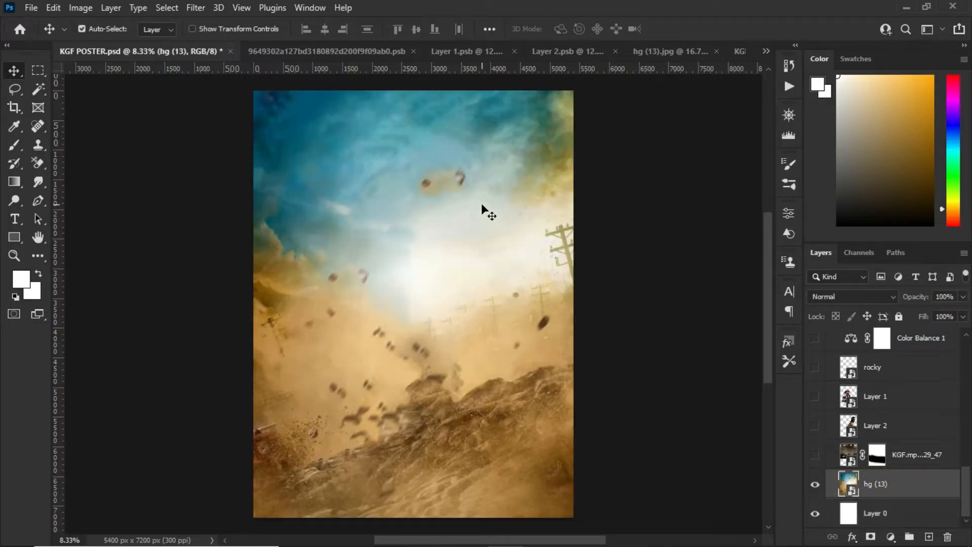
click(651, 49)
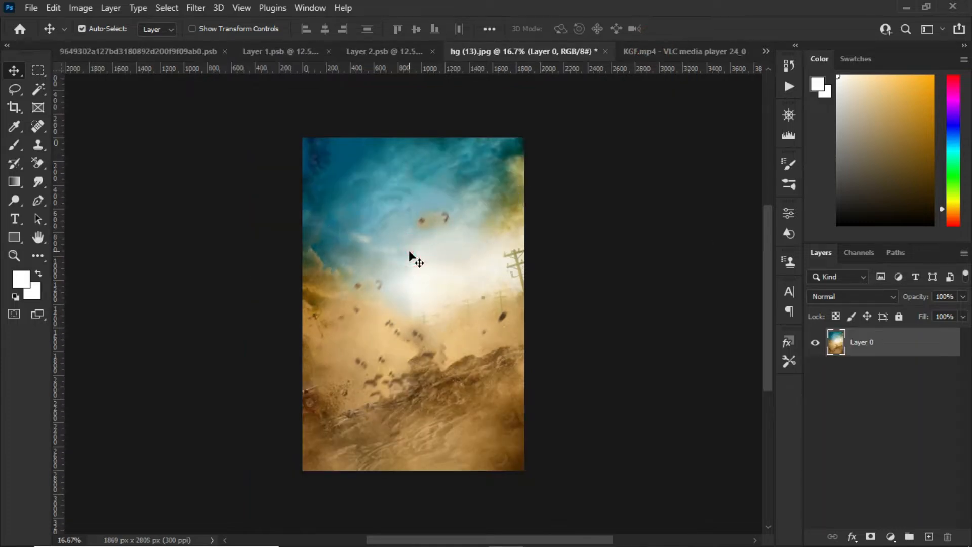
click(793, 45)
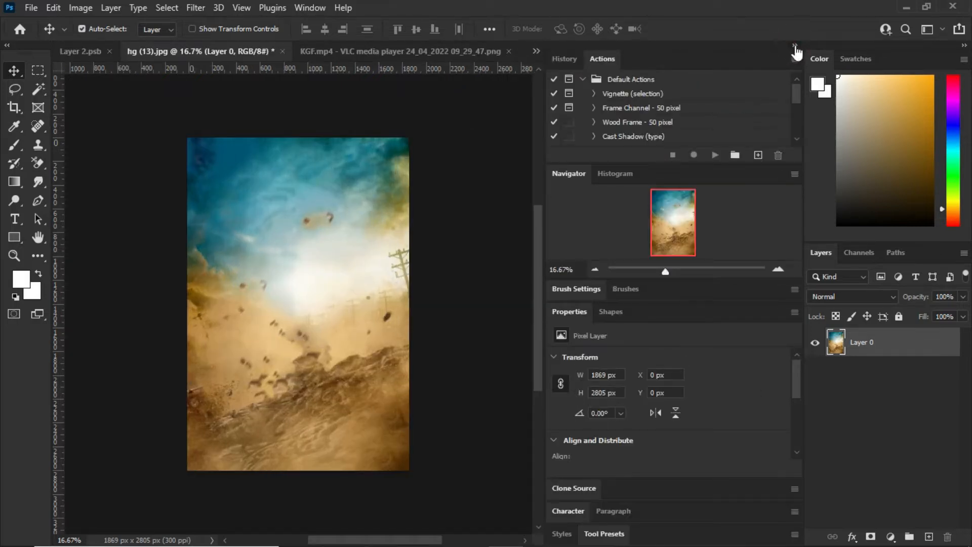
click(795, 45)
click(766, 51)
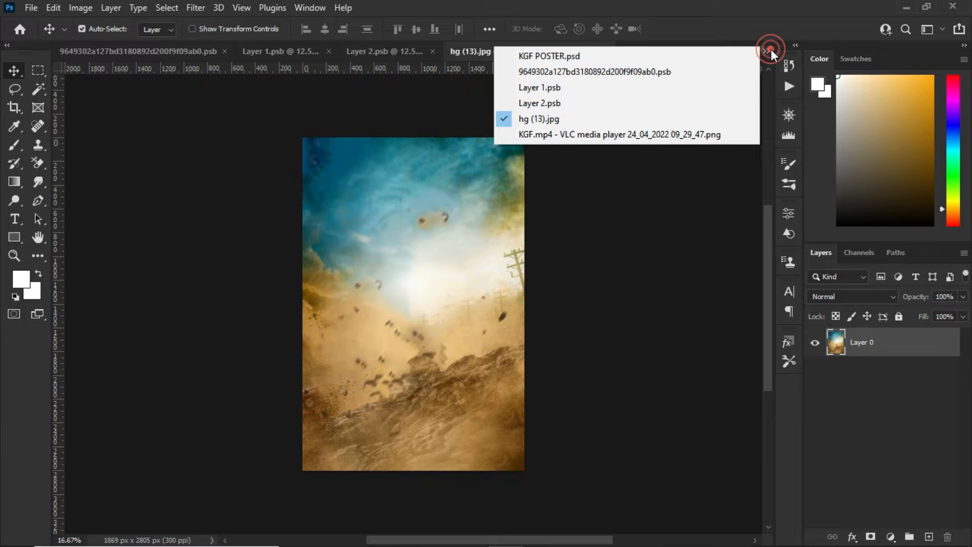
click(691, 53)
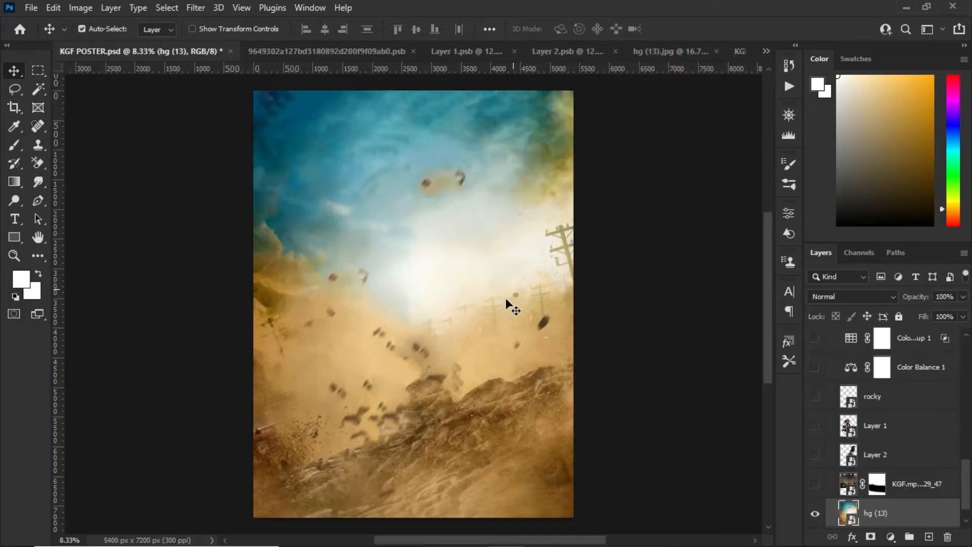
Show the masked KGF.mp4 fortress layer, try moving it lower on the canvas, and undo the move
click(911, 482)
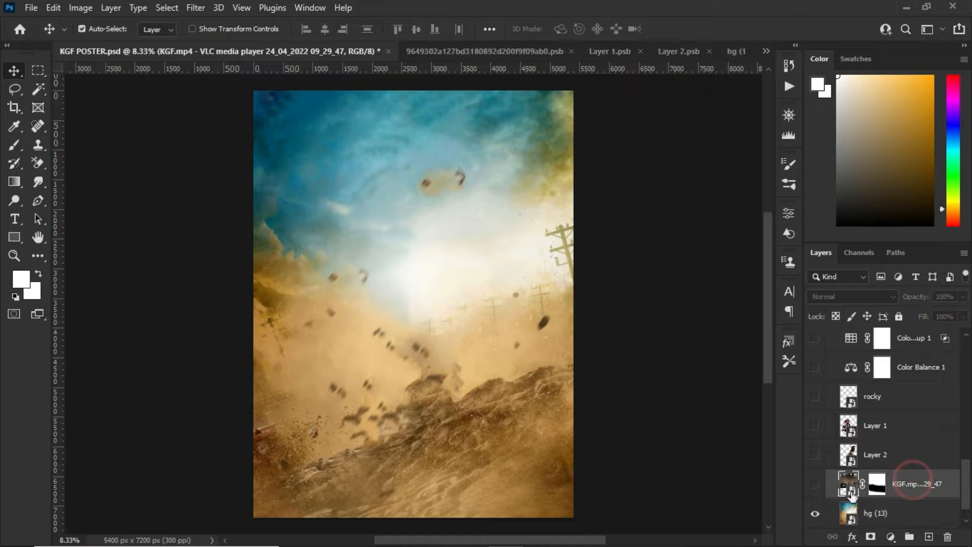
click(819, 485)
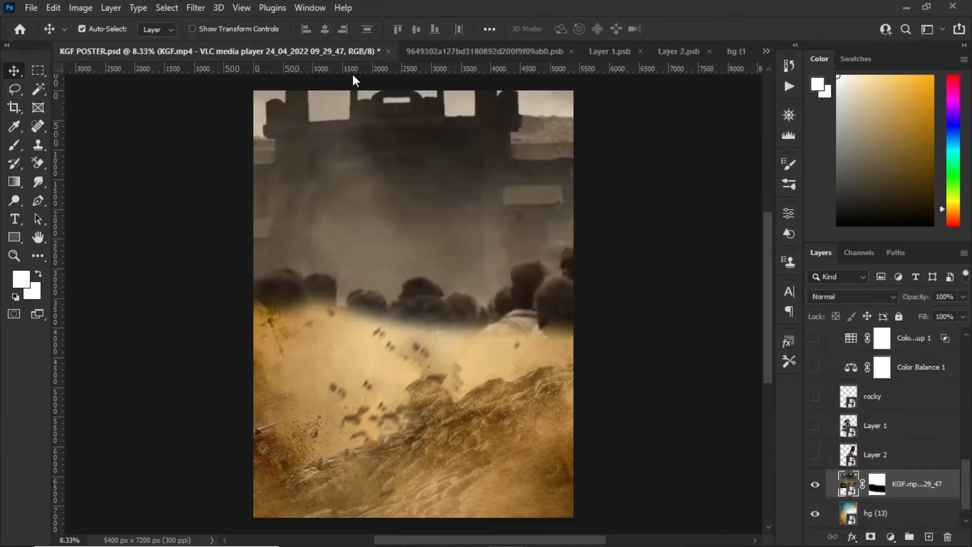
drag(400, 161, 412, 260)
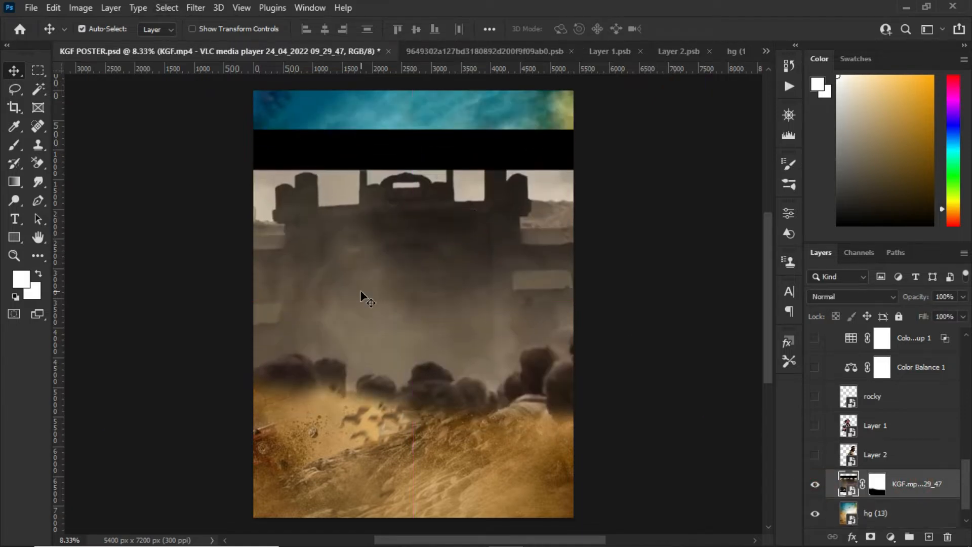
key(ctrl+z)
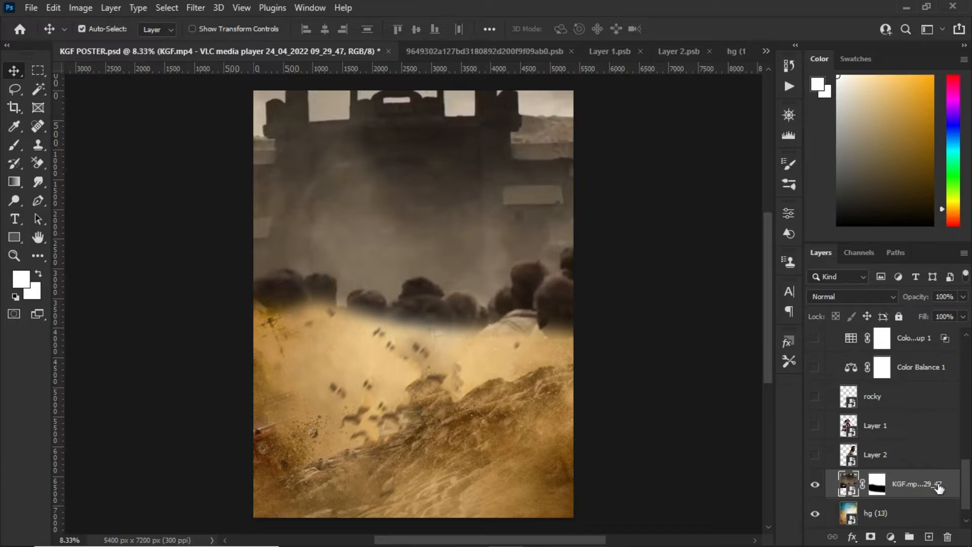
Show the character layers Layer 2, Layer 1 and rocky, and check rocky's source document
click(915, 453)
click(815, 454)
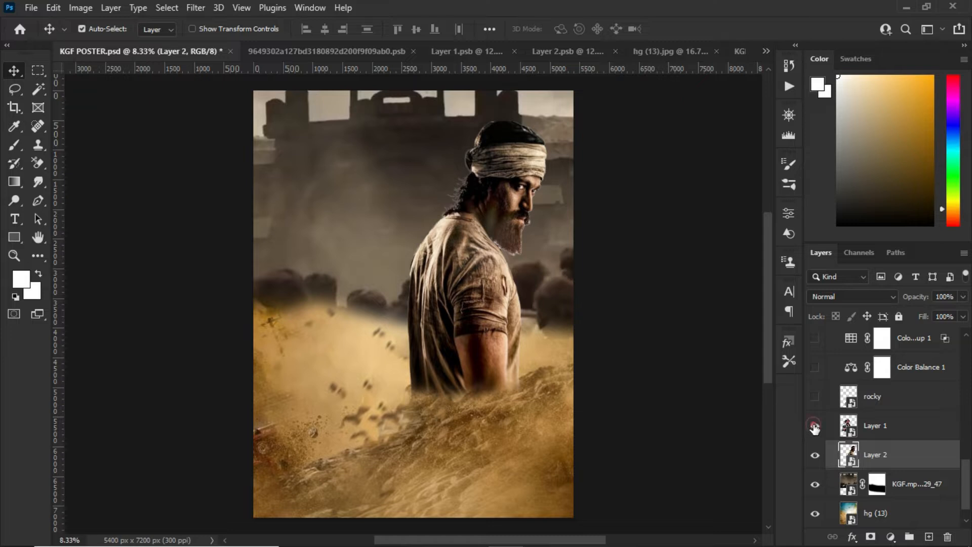
click(814, 426)
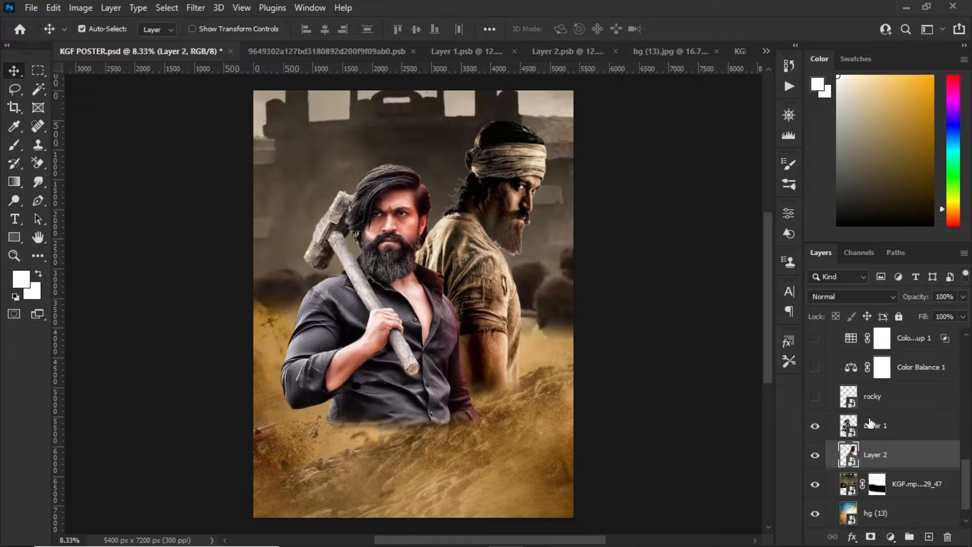
click(816, 398)
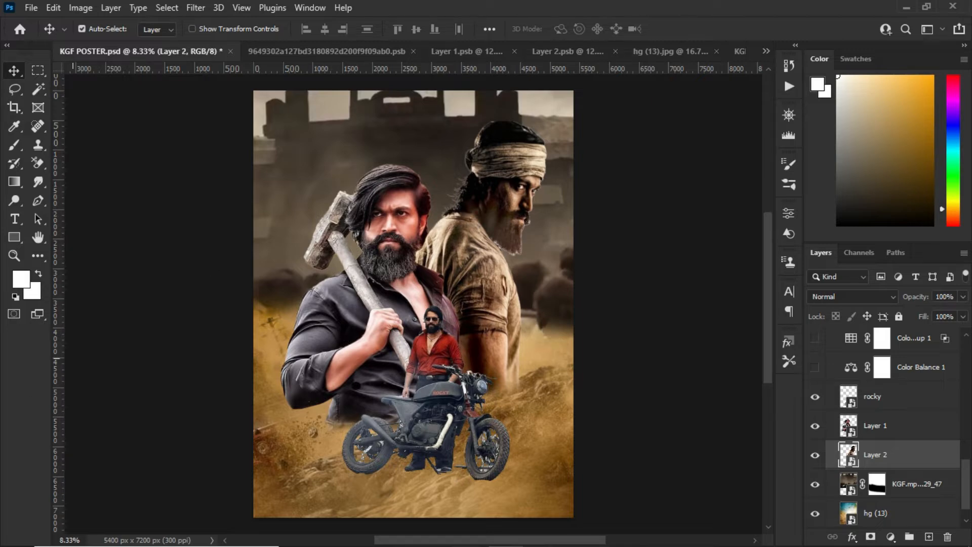
click(321, 53)
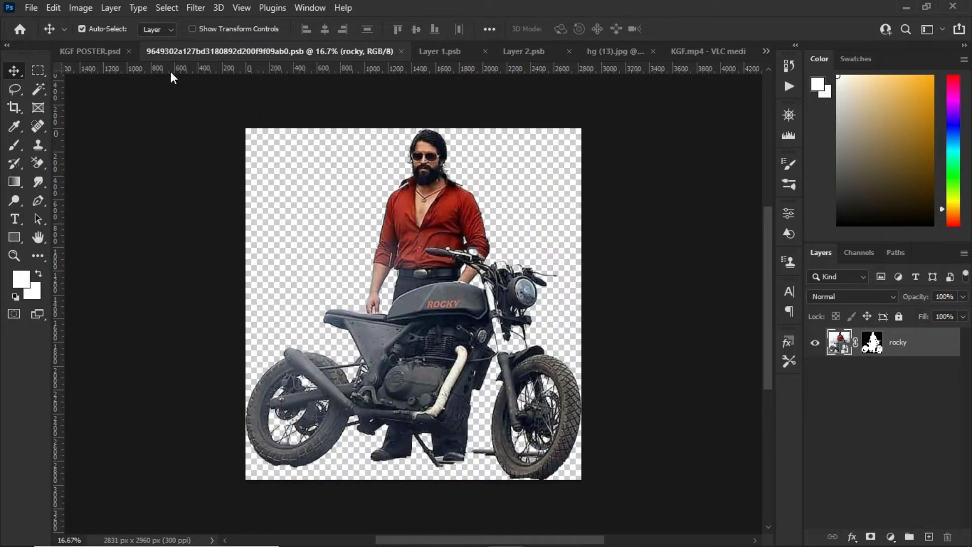
click(105, 52)
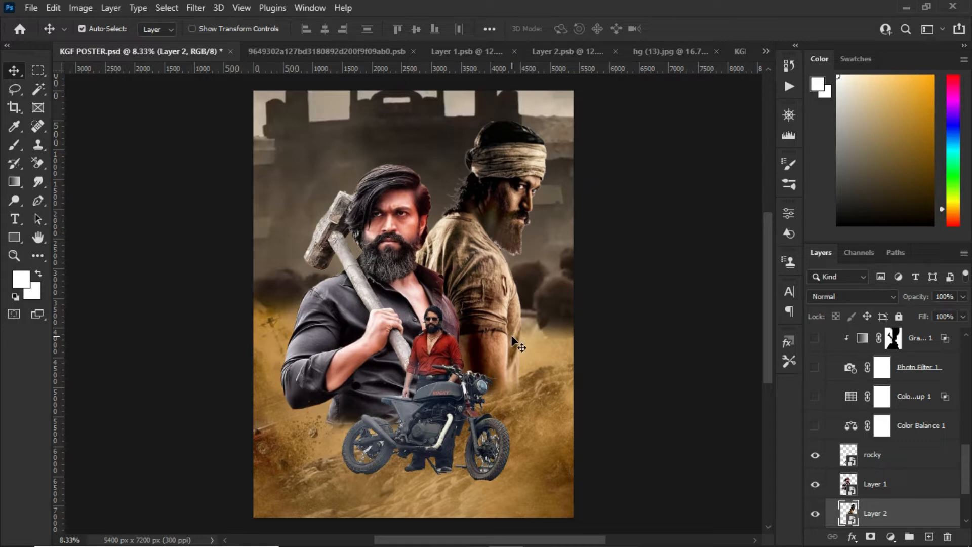
Turn on the Color Balance 1 adjustment layer above the rocky layer
click(883, 437)
click(892, 449)
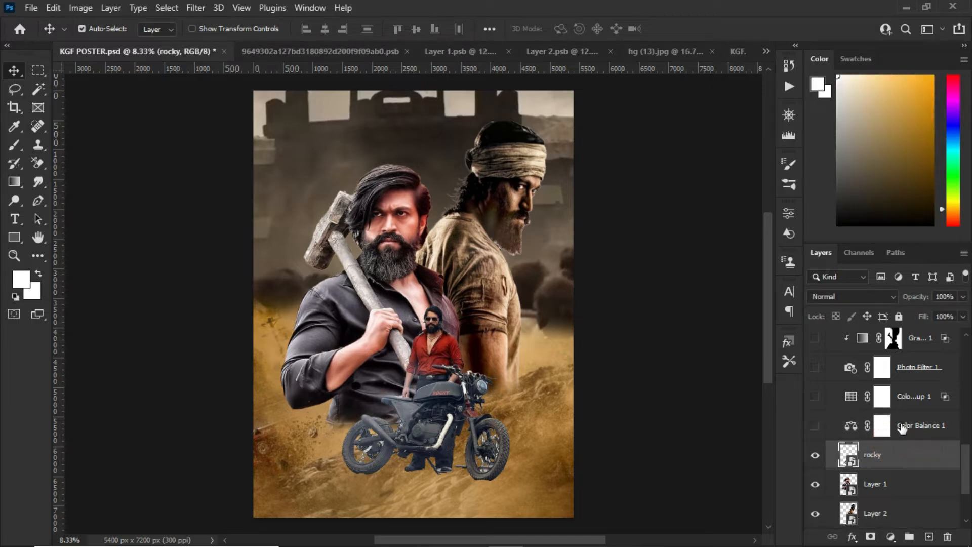
click(886, 424)
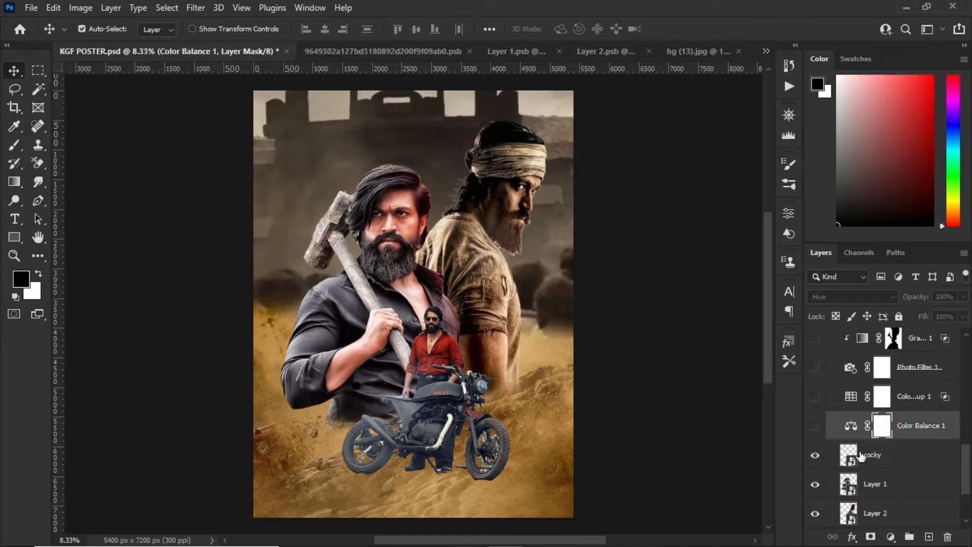
click(815, 429)
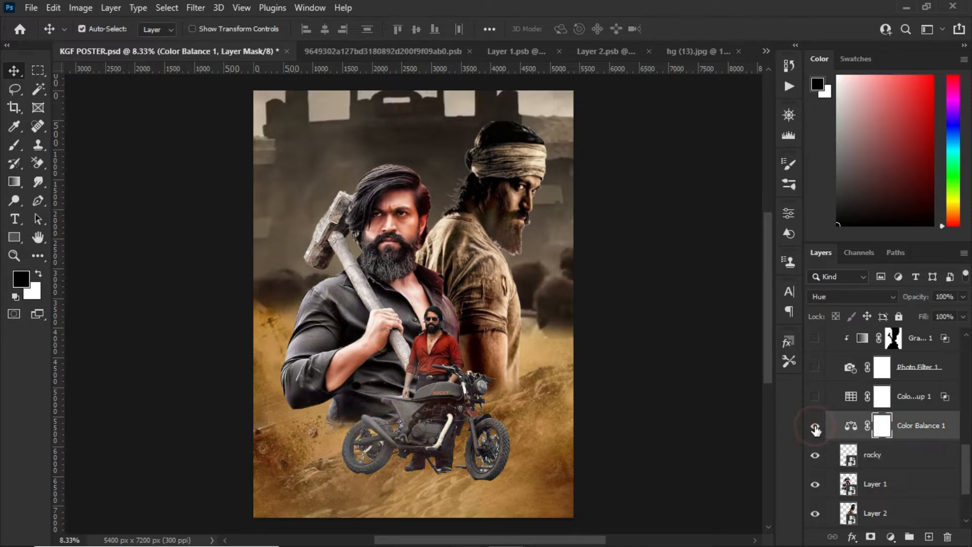
Examine the Color Balance 1 settings for the midtones, shadows and highlights
click(849, 426)
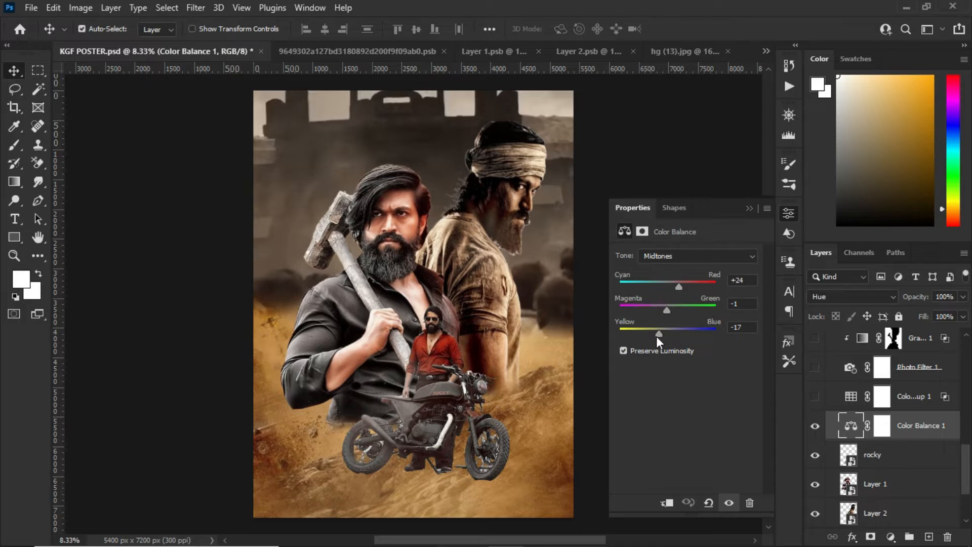
click(708, 248)
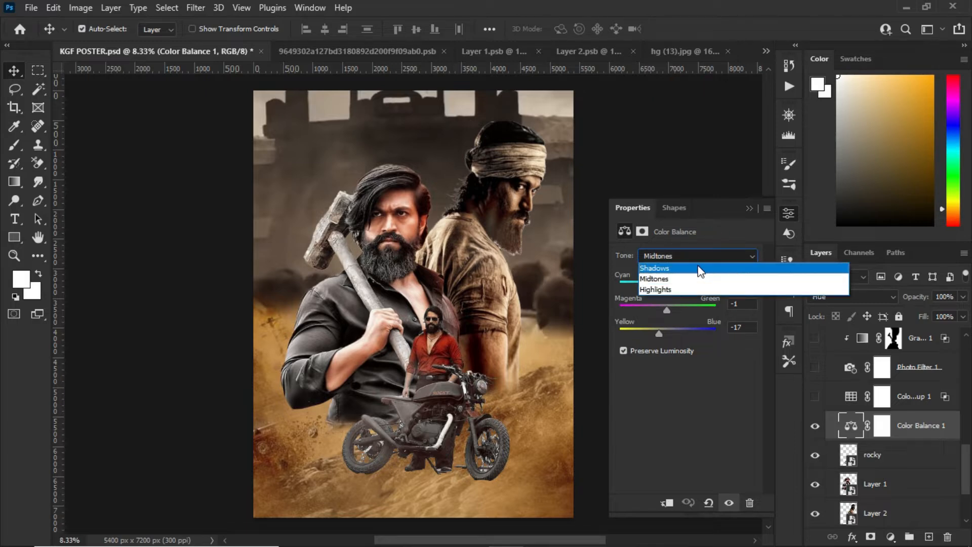
click(698, 269)
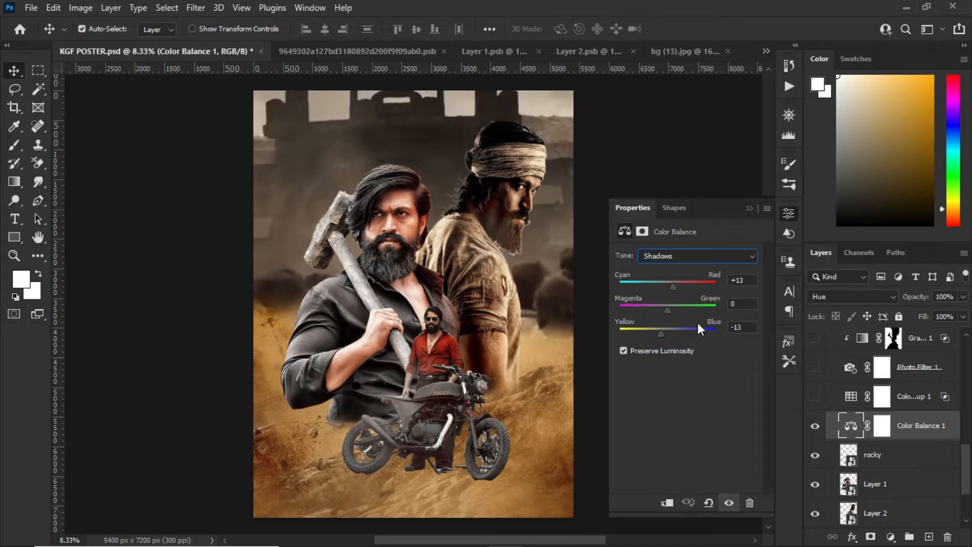
click(752, 256)
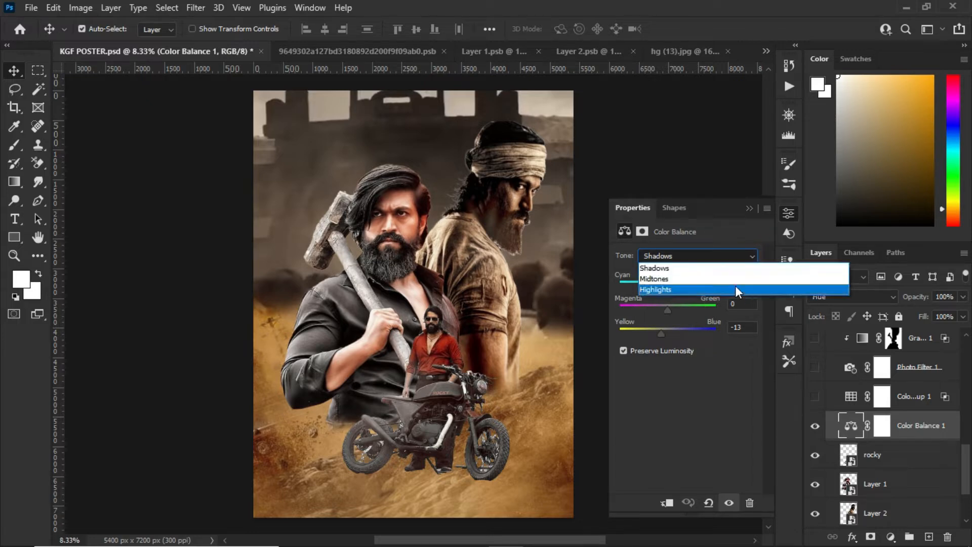
click(735, 288)
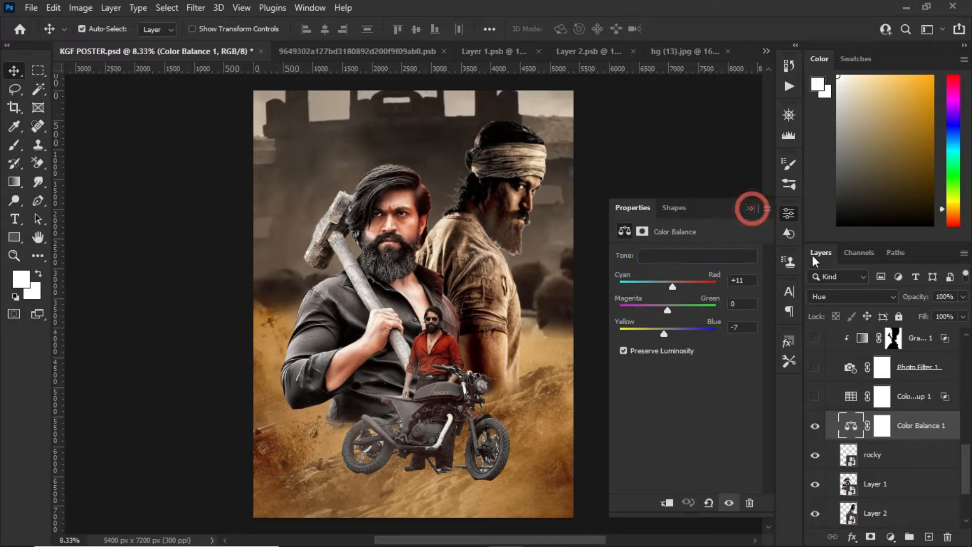
Try adding a new Color Balance adjustment layer above Color Balance 1, and delete it
click(750, 208)
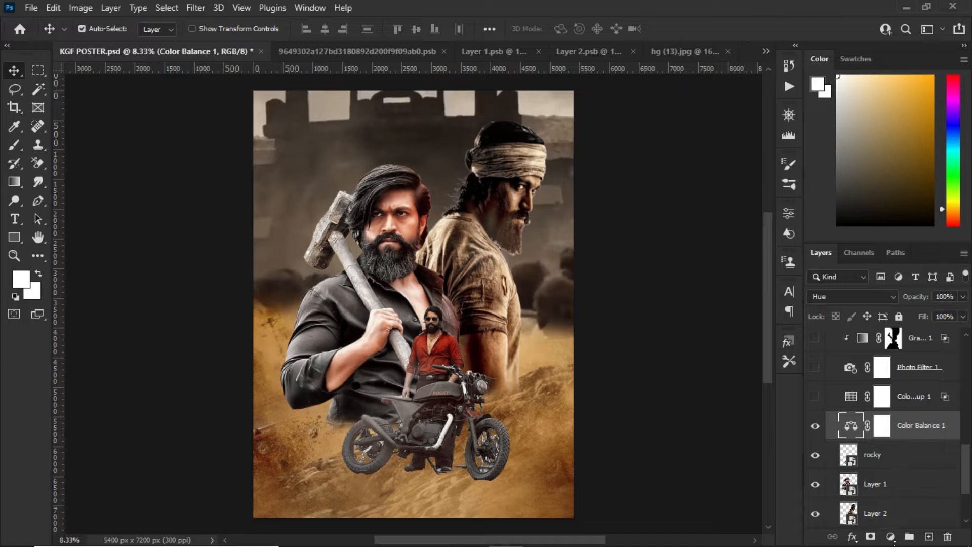
click(890, 537)
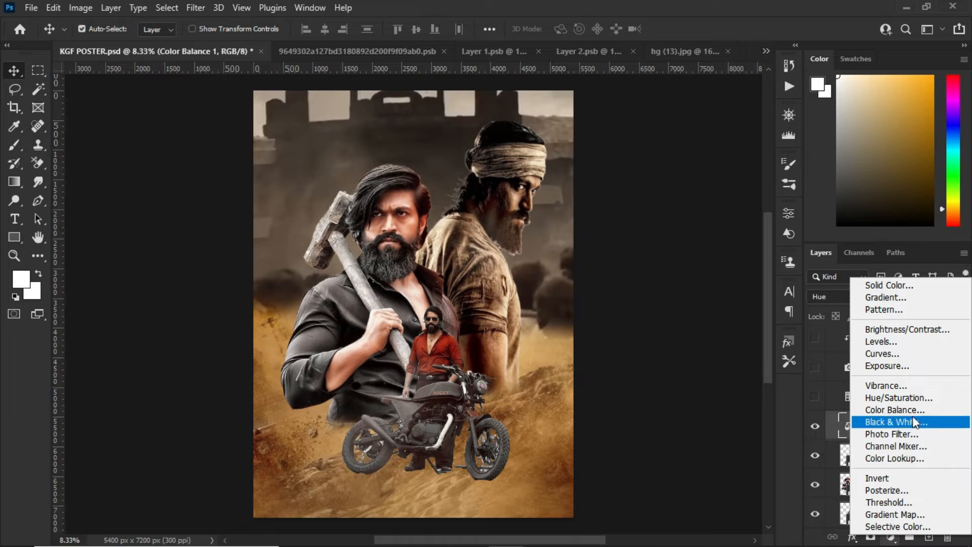
drag(912, 414, 913, 414)
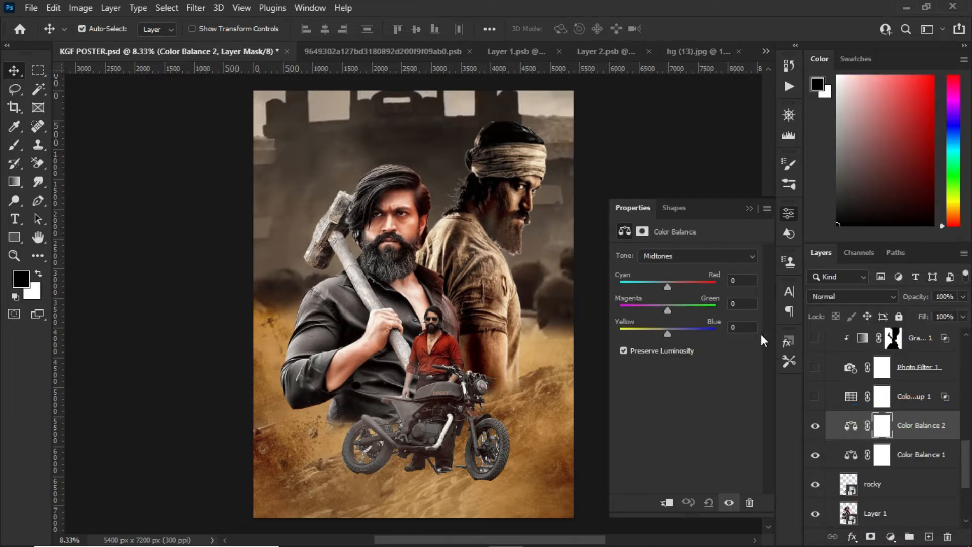
click(948, 535)
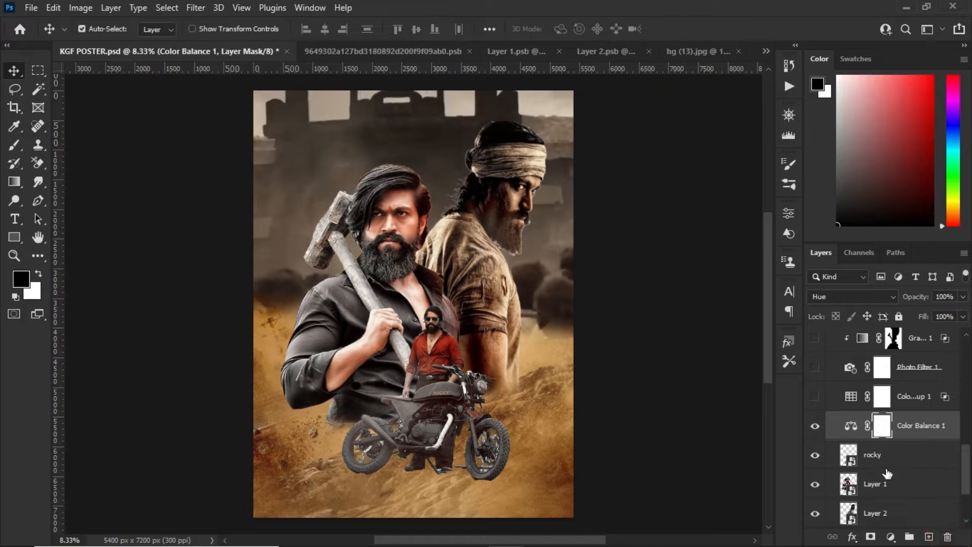
Turn on the Color Lookup 1 adjustment layer and choose FuturisticBleak.3DL as its 3DLUT file
click(902, 399)
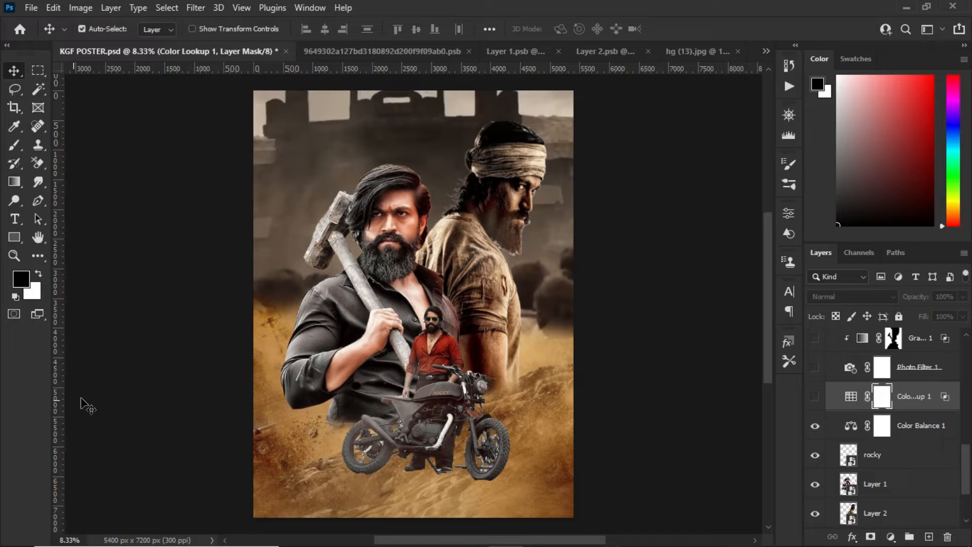
click(816, 398)
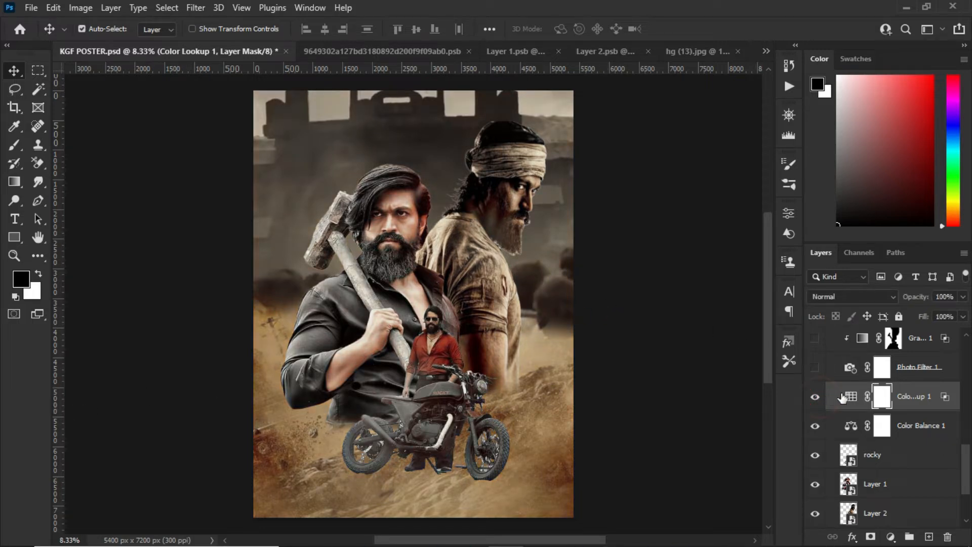
double_click(849, 398)
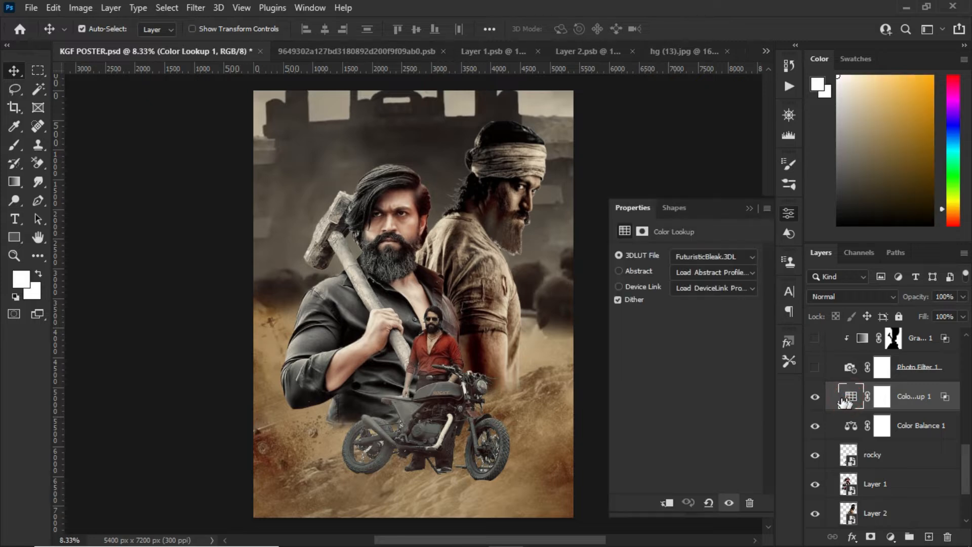
click(747, 257)
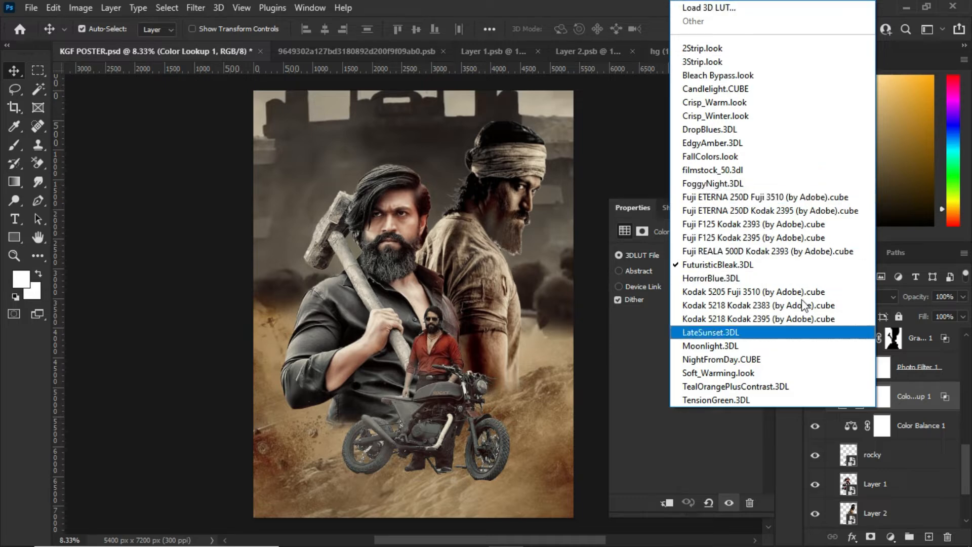
click(764, 265)
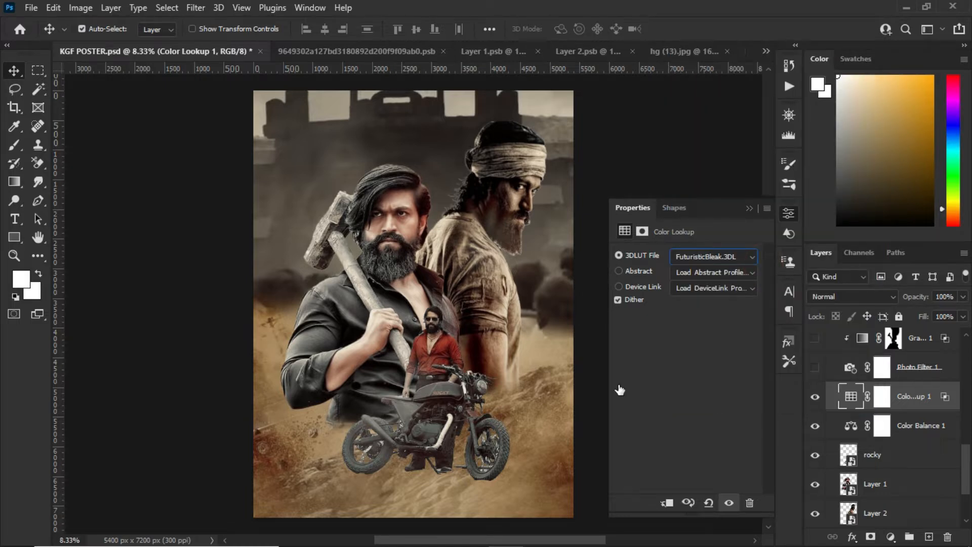
click(746, 207)
Examine the Blend If ranges in the Color Lookup 1 layer's blending options, leaving them as they are
double_click(940, 388)
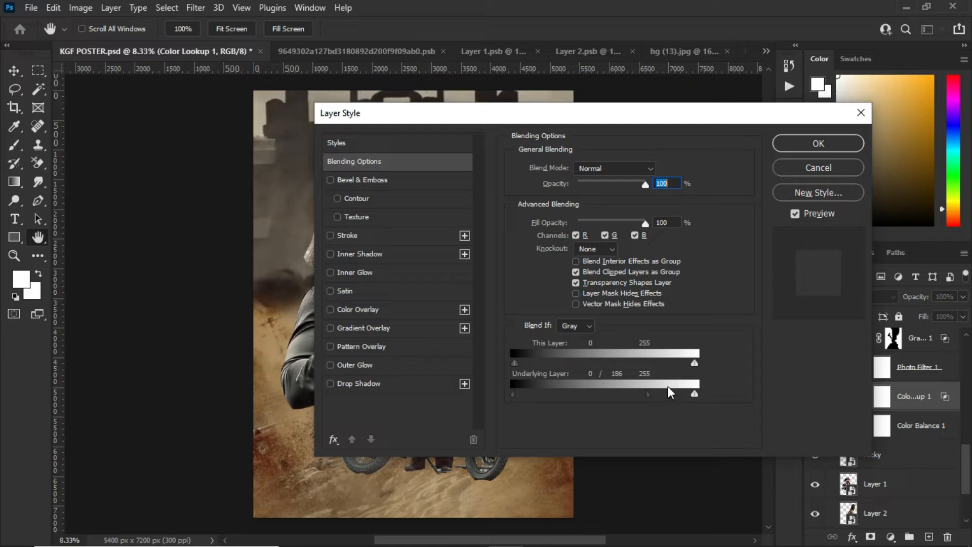
drag(600, 129, 485, 144)
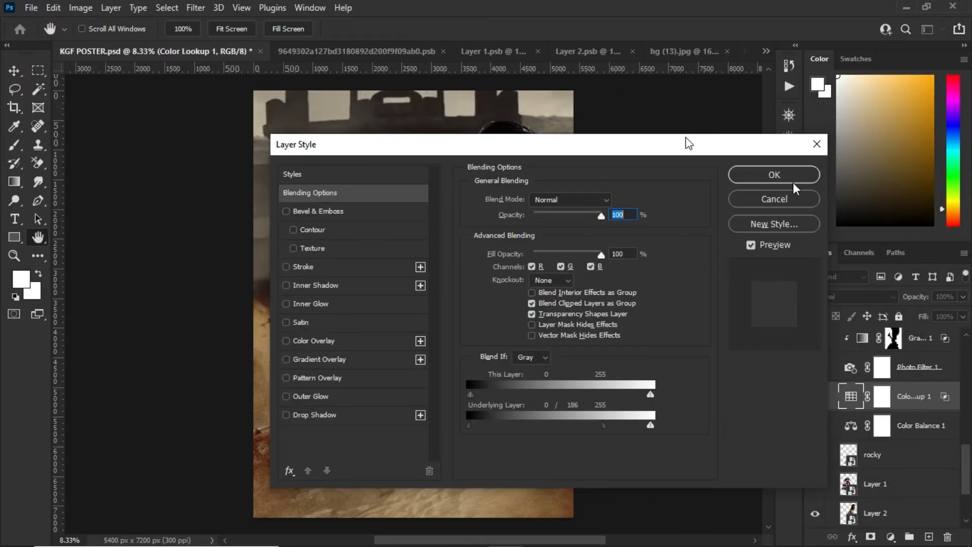
click(790, 196)
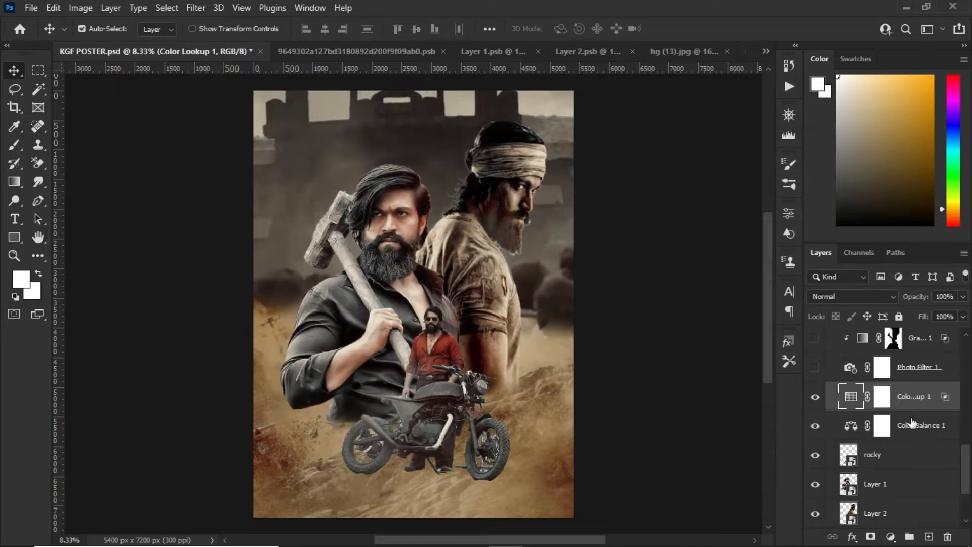
Turn on the Photo Filter 1 adjustment layer and choose Warming Filter (85) as its filter
click(920, 368)
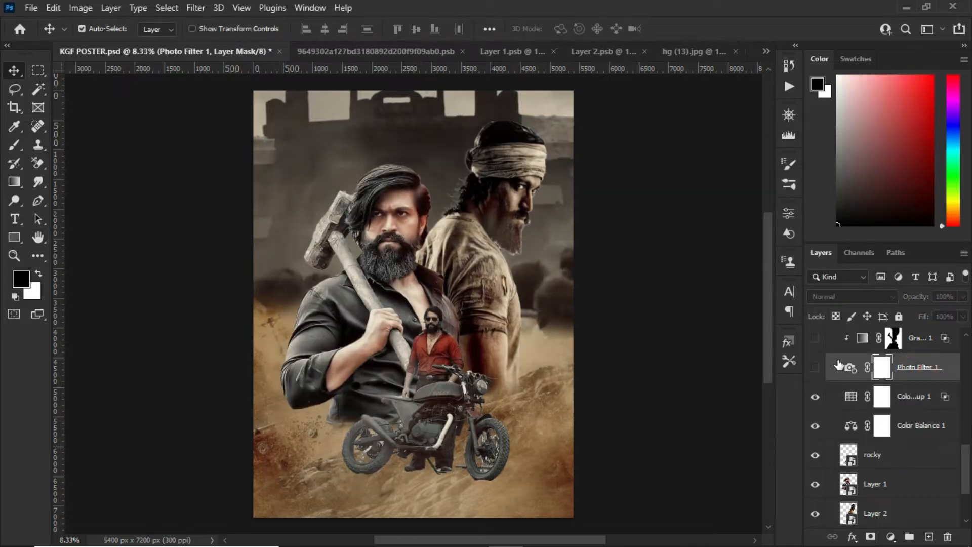
click(816, 367)
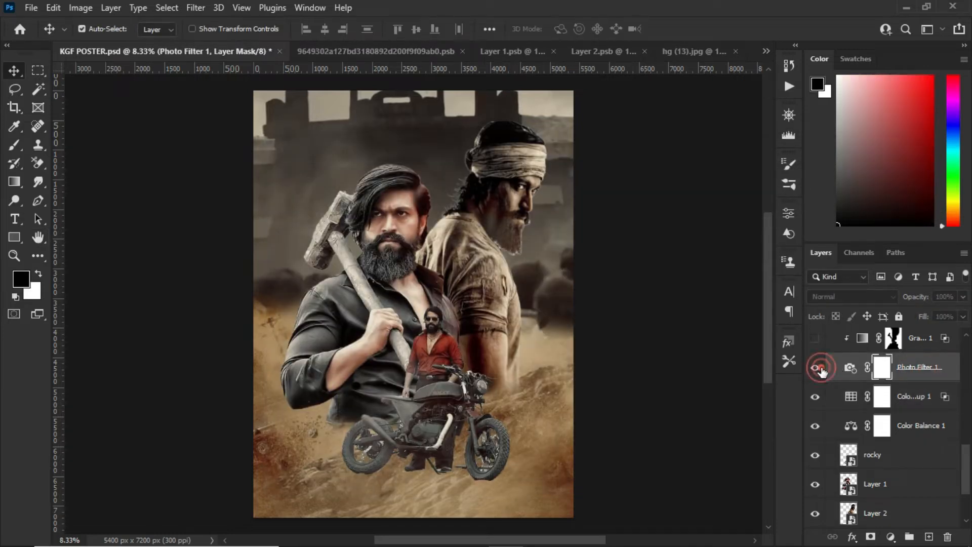
double_click(853, 372)
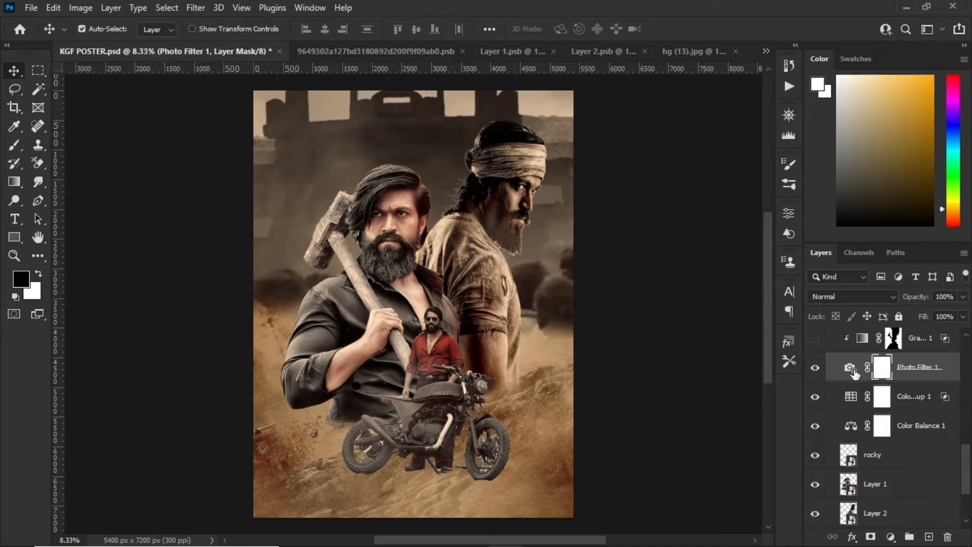
click(705, 253)
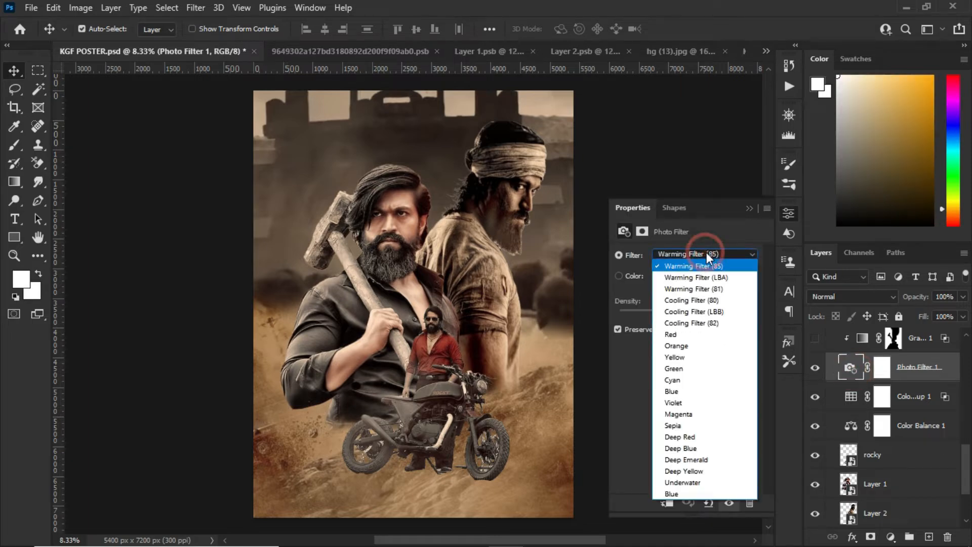
click(709, 265)
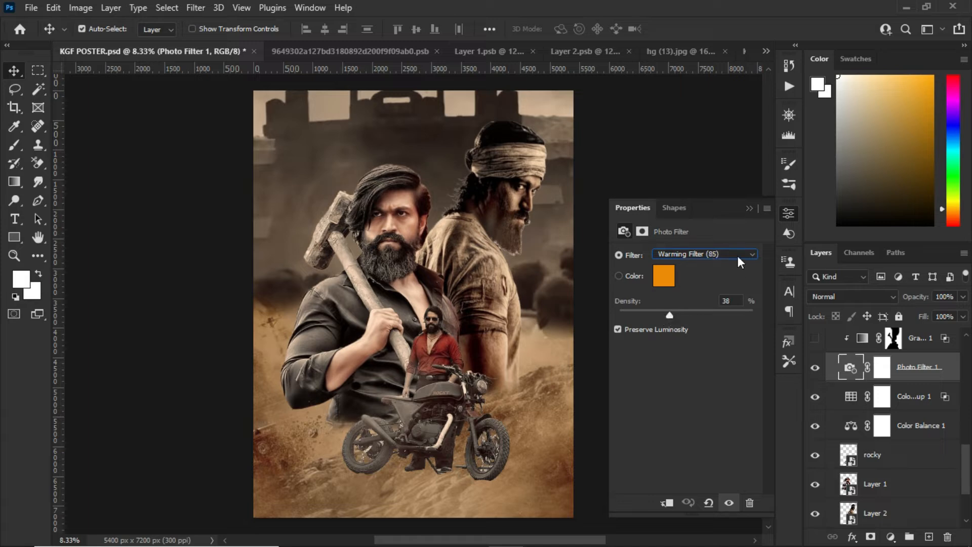
click(749, 208)
Turn on the Gradient Map 1 adjustment layer and check its blue-to-purple gradient and the Blues presets without changing the gradient
scroll(861, 384, up, 1)
click(860, 368)
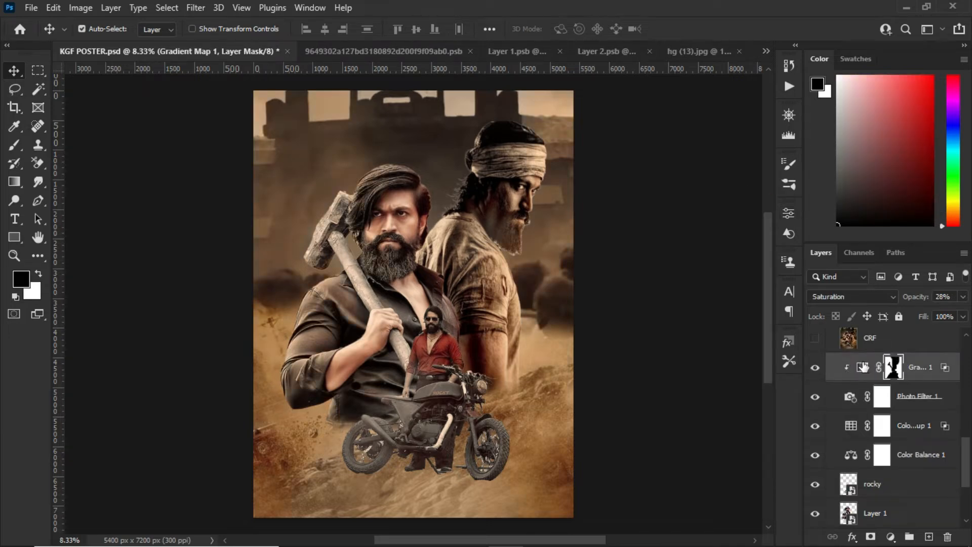
double_click(861, 369)
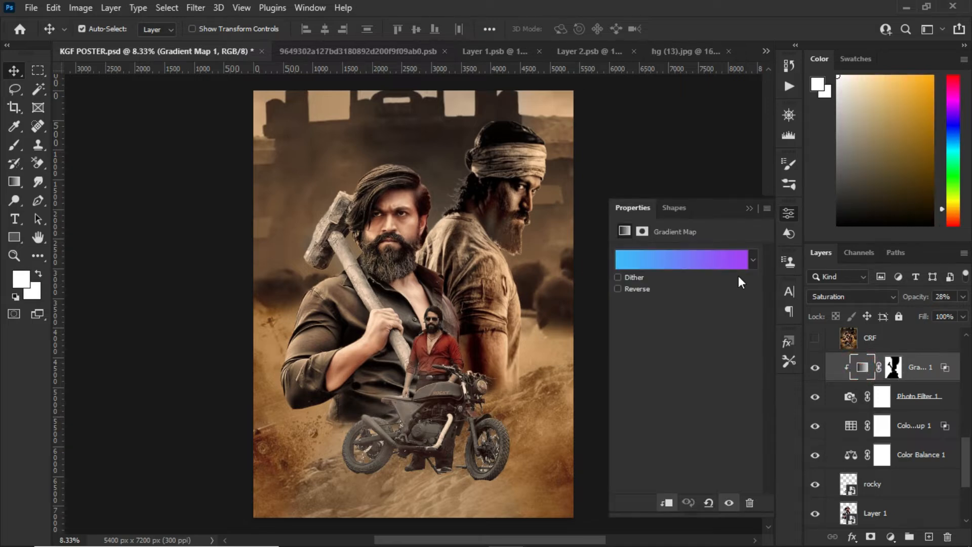
click(717, 265)
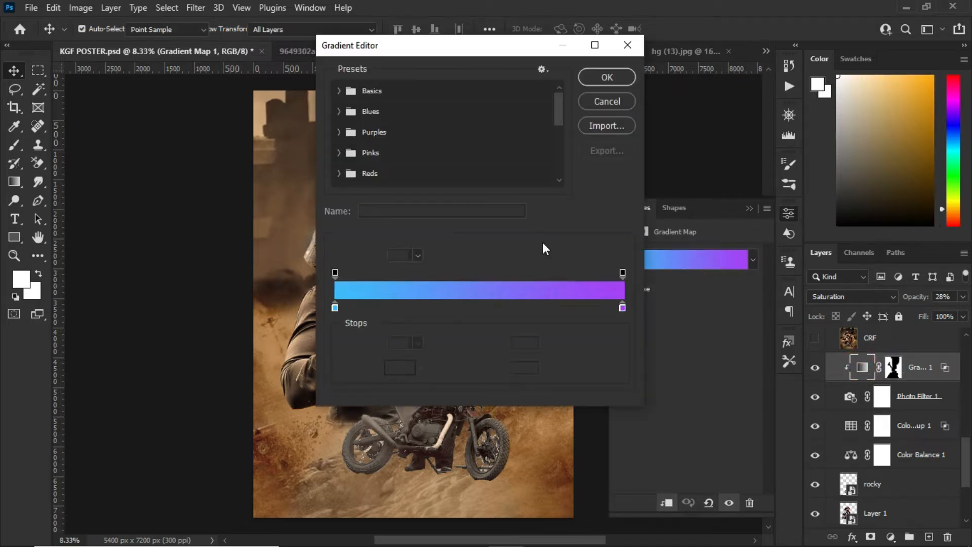
click(339, 112)
scroll(462, 165, down, 2)
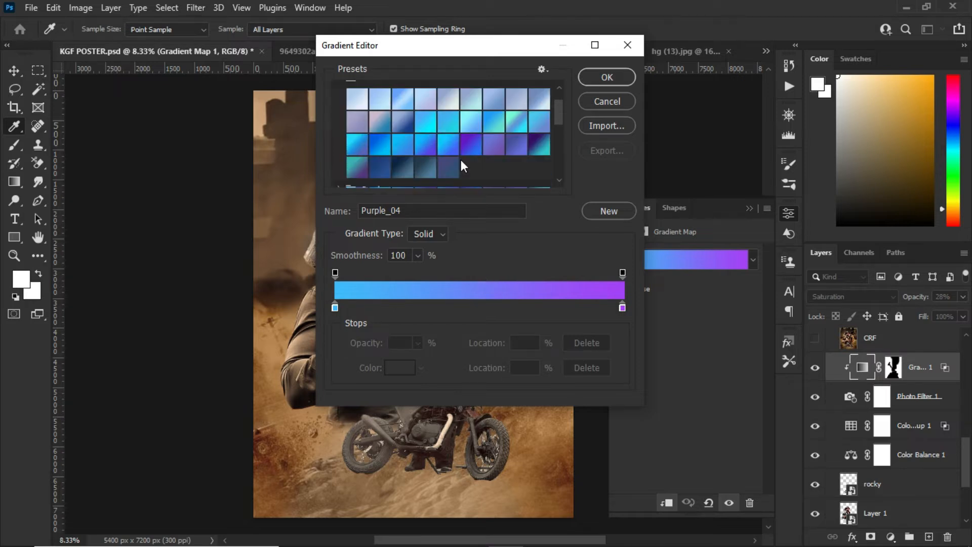
scroll(462, 162, down, 1)
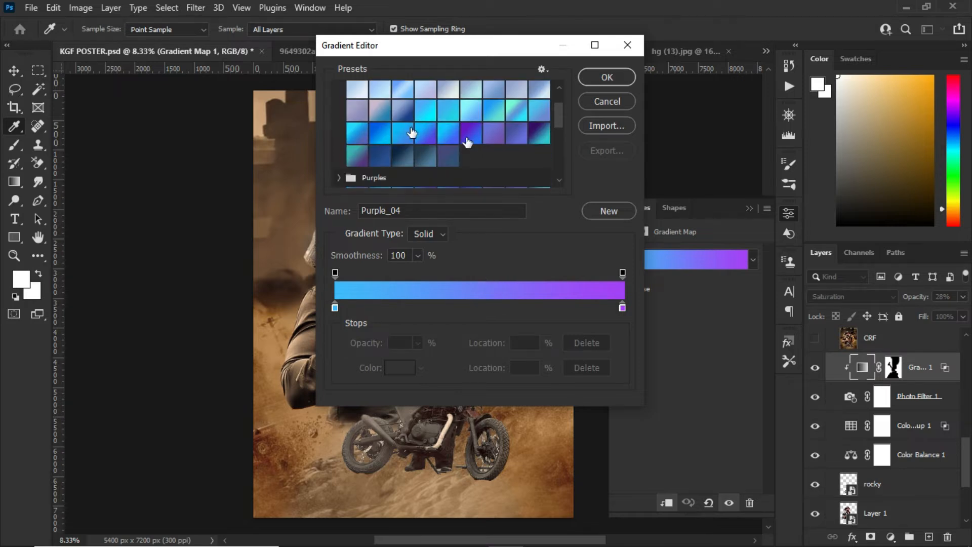
click(606, 102)
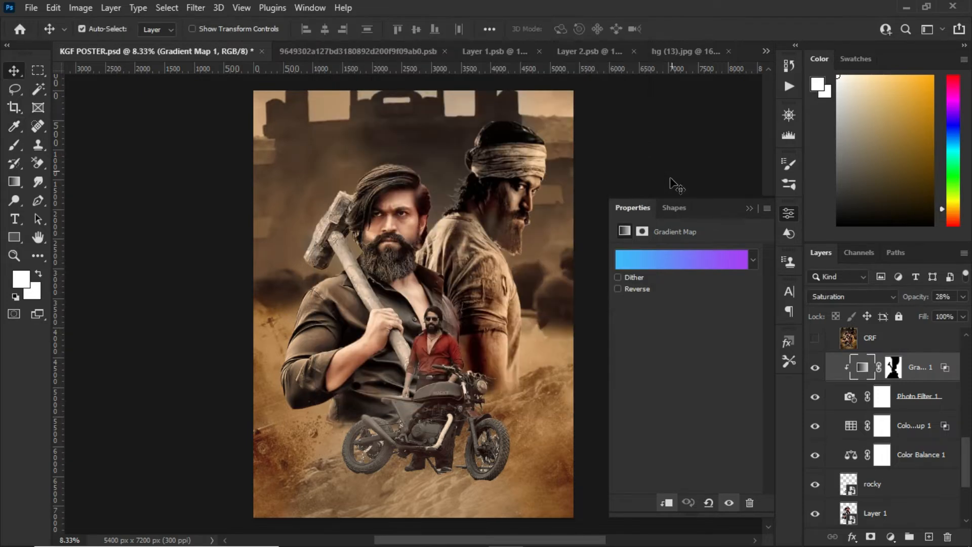
click(749, 208)
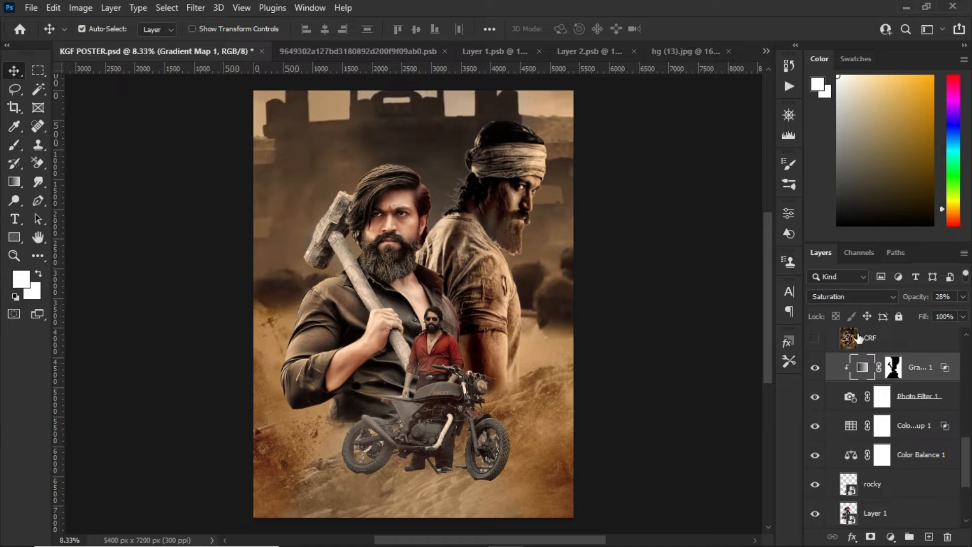
Set the Gradient Map 1 layer's blend mode to Saturation, and point out its layer mask and the Brush tool
click(864, 298)
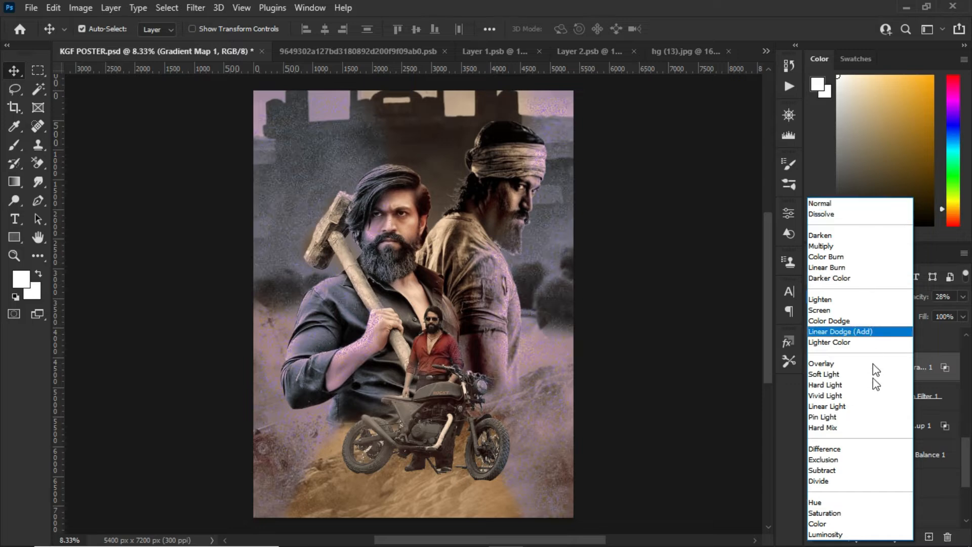
click(850, 513)
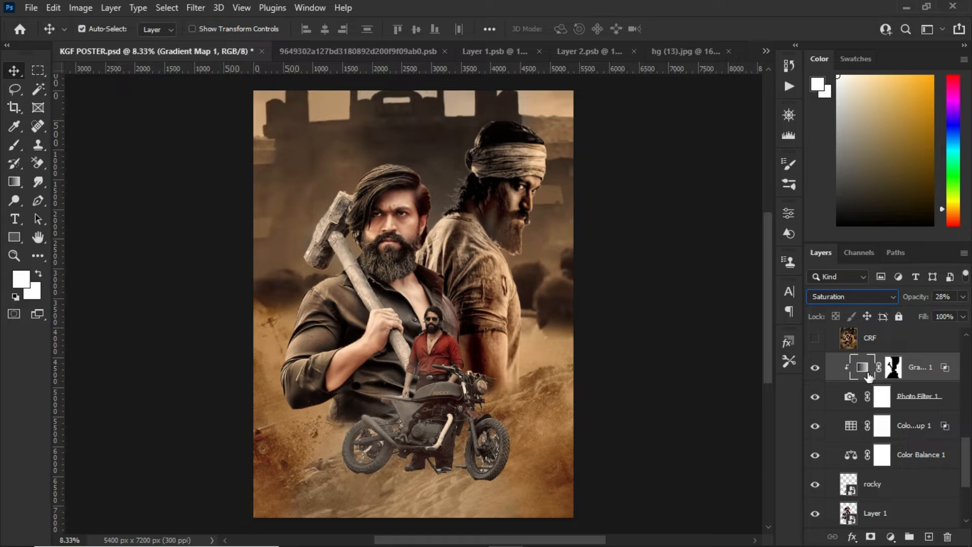
click(894, 367)
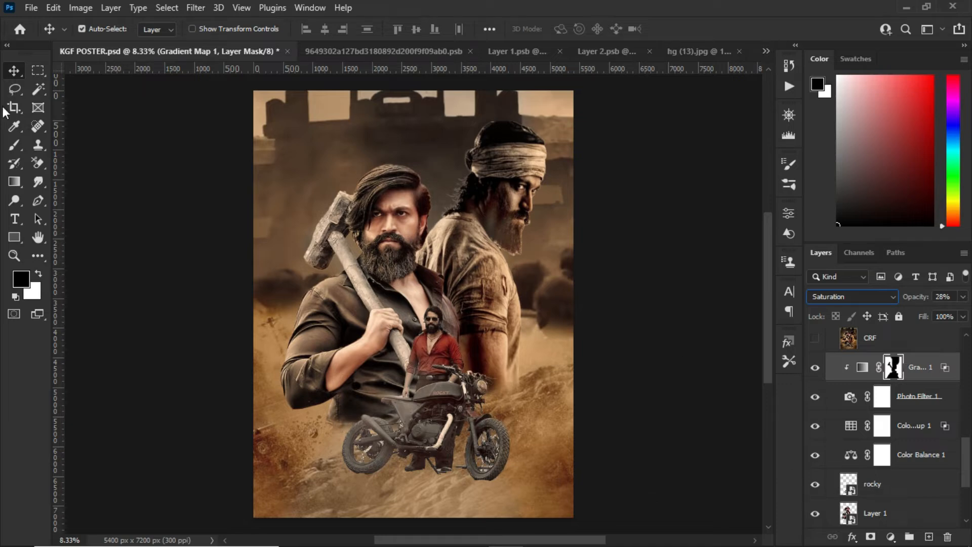
click(14, 145)
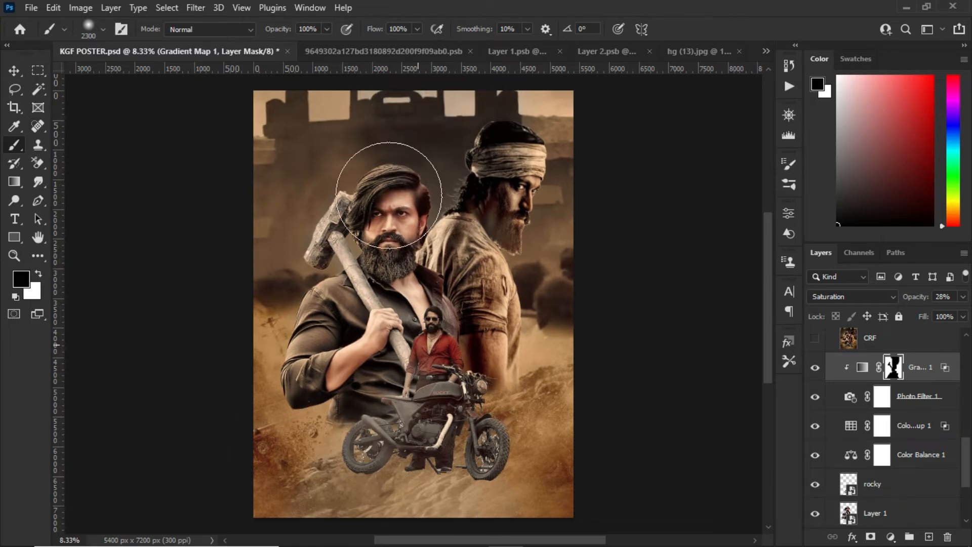
click(15, 71)
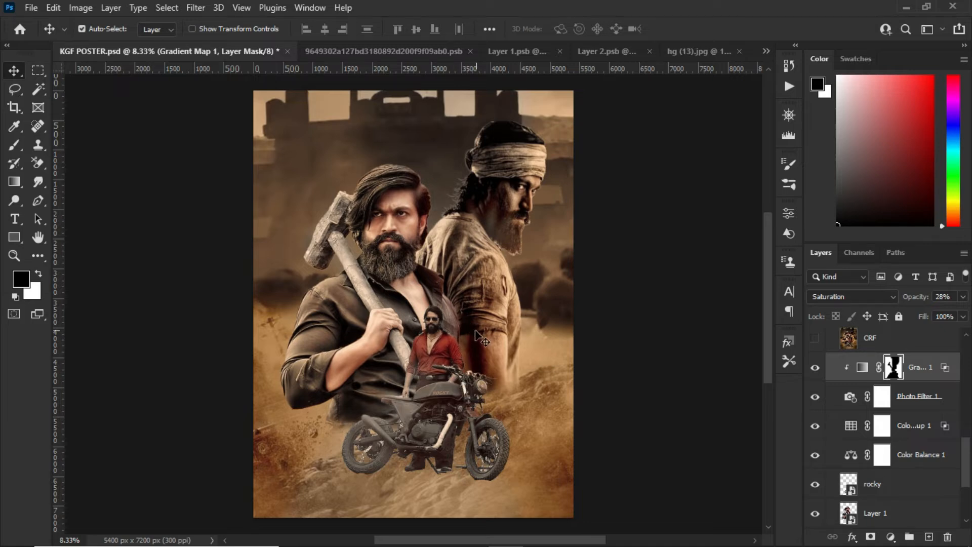
Examine the Blend If ranges in the Gradient Map 1 layer's blending options, leaving them as they are
double_click(924, 363)
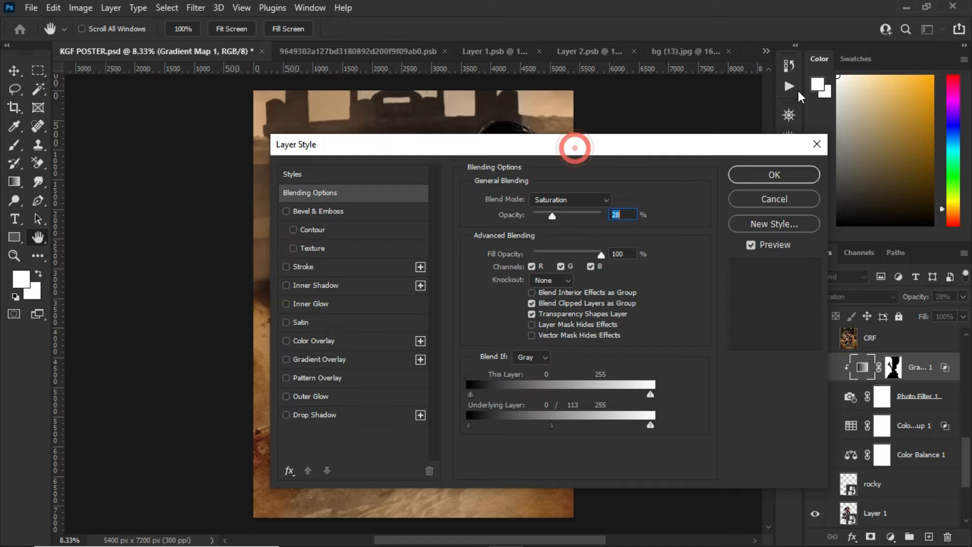
drag(575, 148, 394, 148)
click(604, 202)
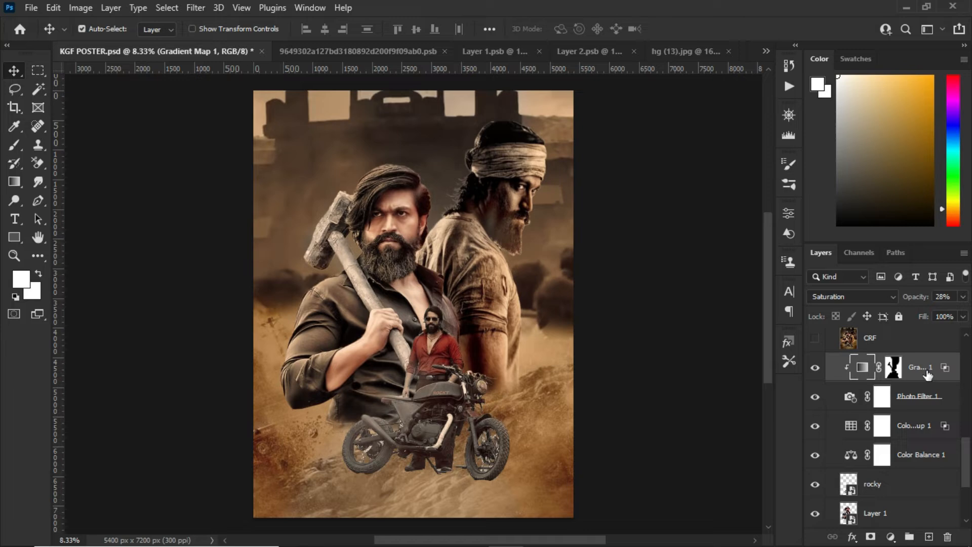
Preview the CRF layer, hide it again, and stamp the visible layers into a new layer above Gradient Map 1
click(885, 341)
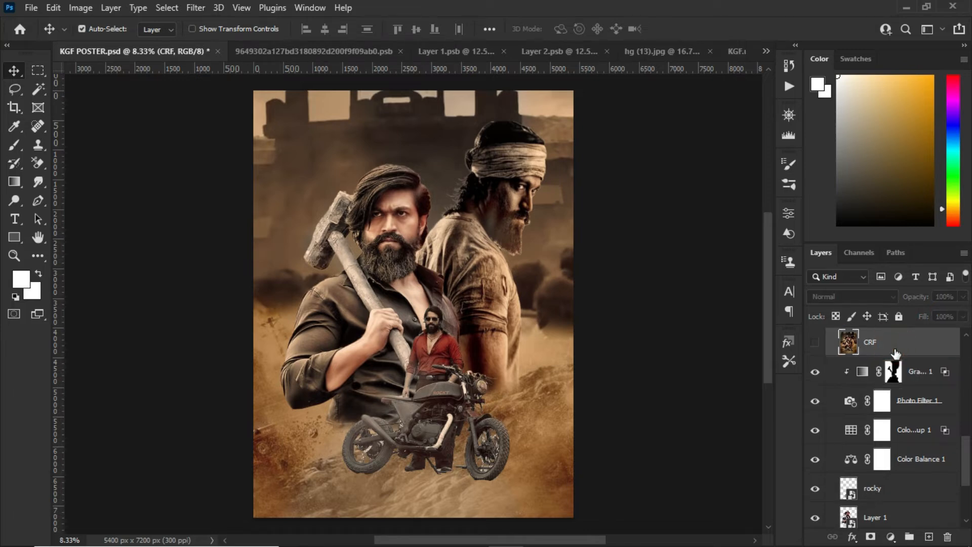
click(815, 344)
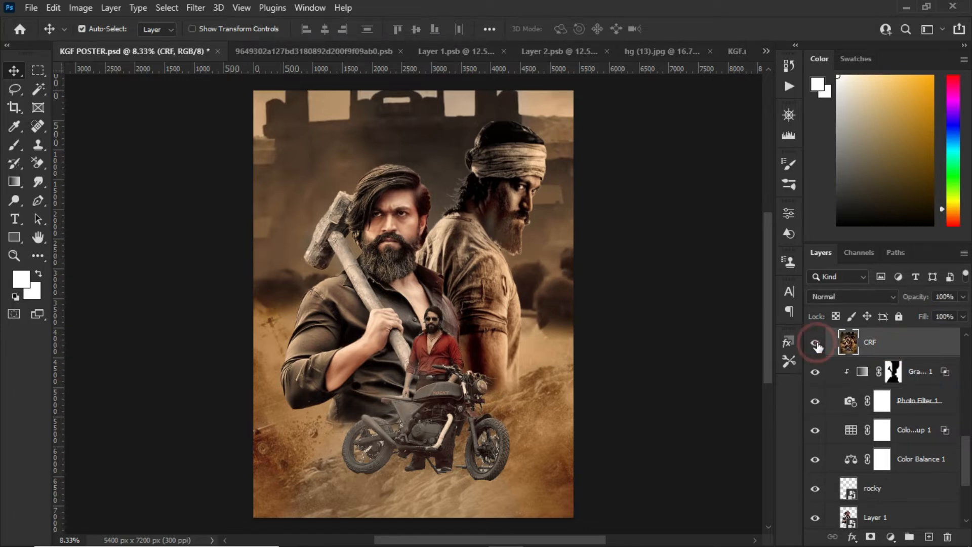
click(918, 374)
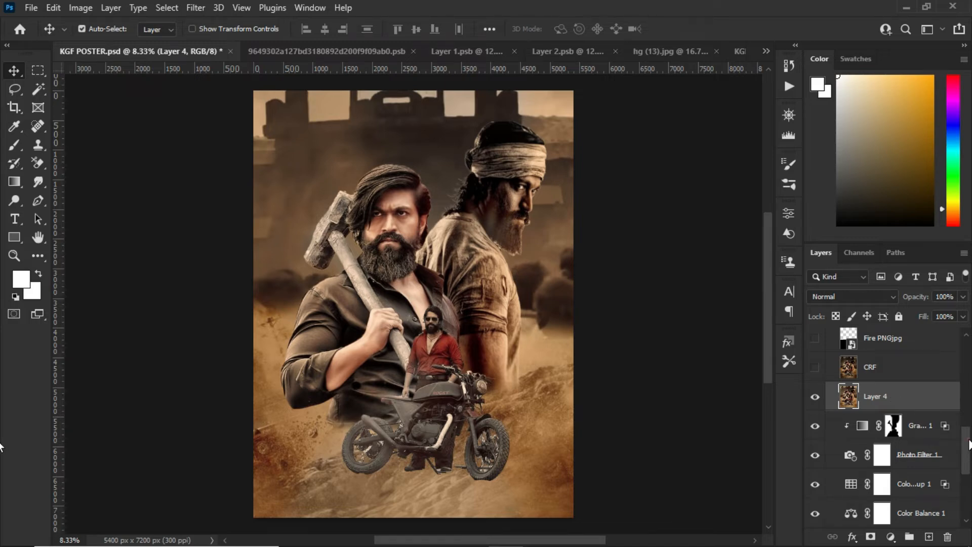
mouse_move(968, 444)
mouse_down()
mouse_move(969, 511)
mouse_move(967, 448)
mouse_up()
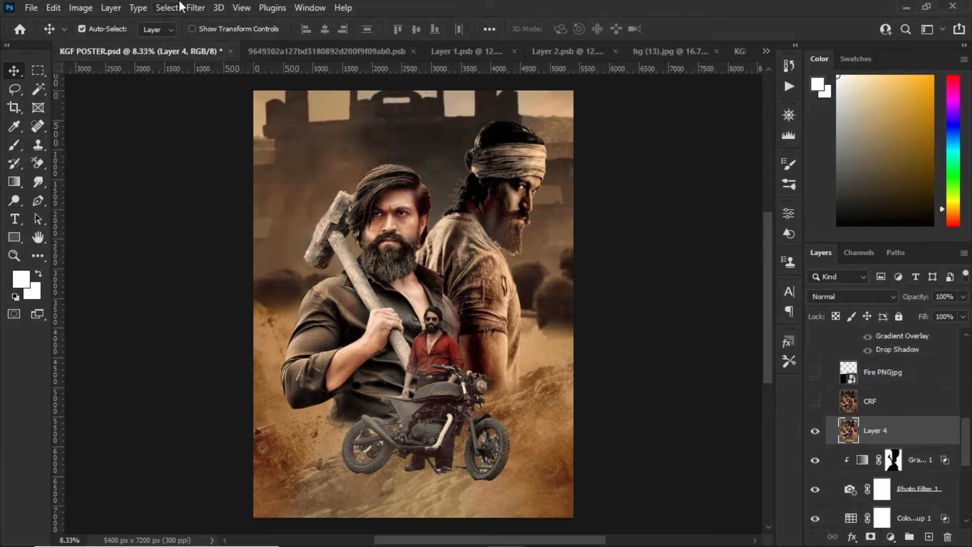
Try a Camera Raw Filter vignette on Layer 4 with Vignetting at -36
click(196, 8)
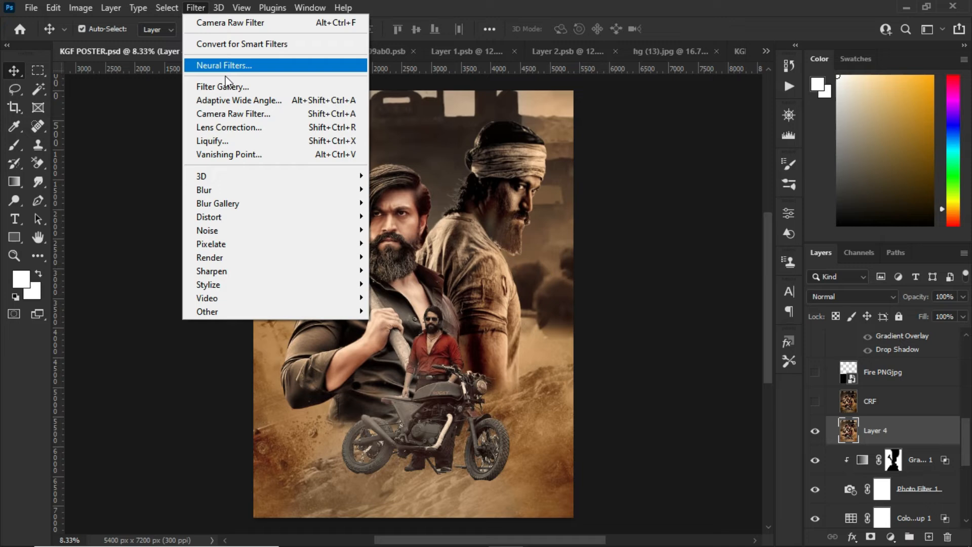
click(238, 112)
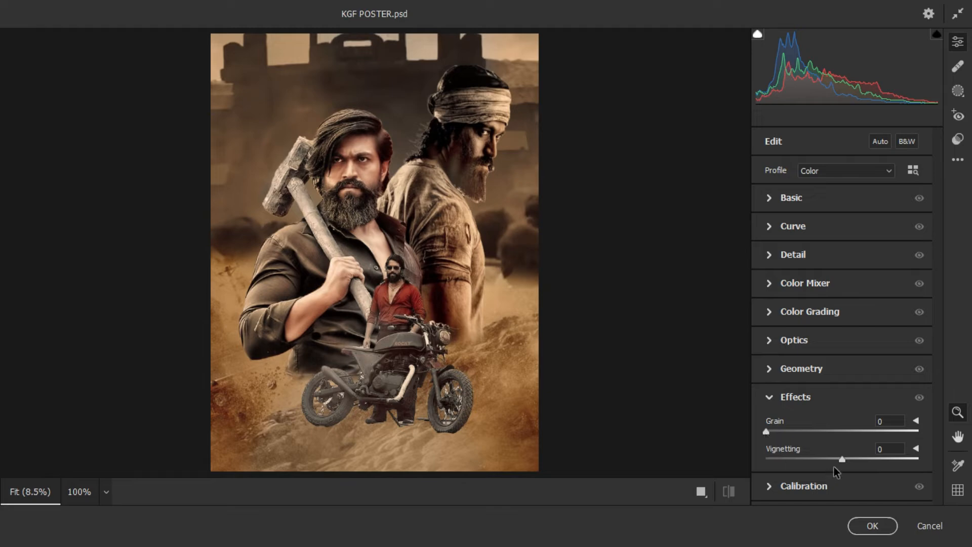
drag(842, 459, 820, 463)
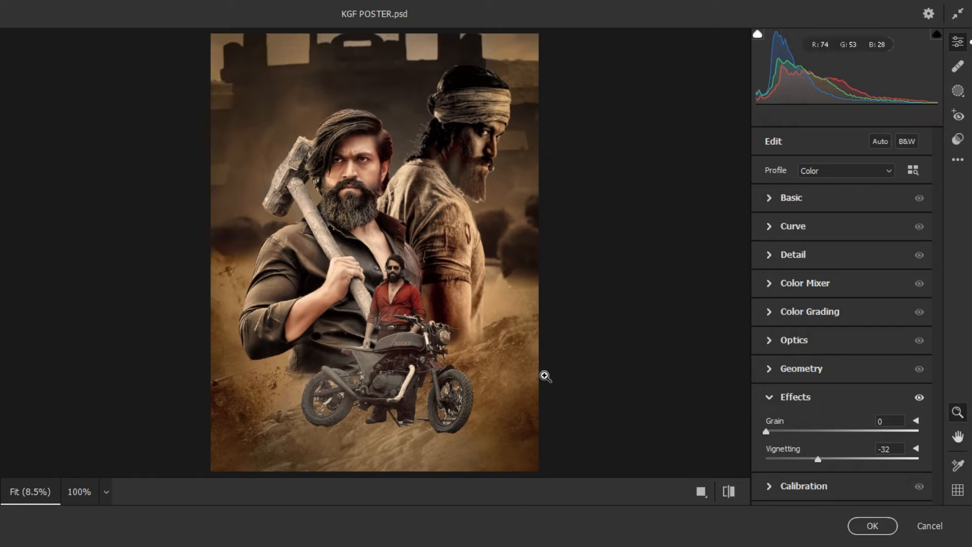
click(818, 459)
drag(818, 459, 814, 461)
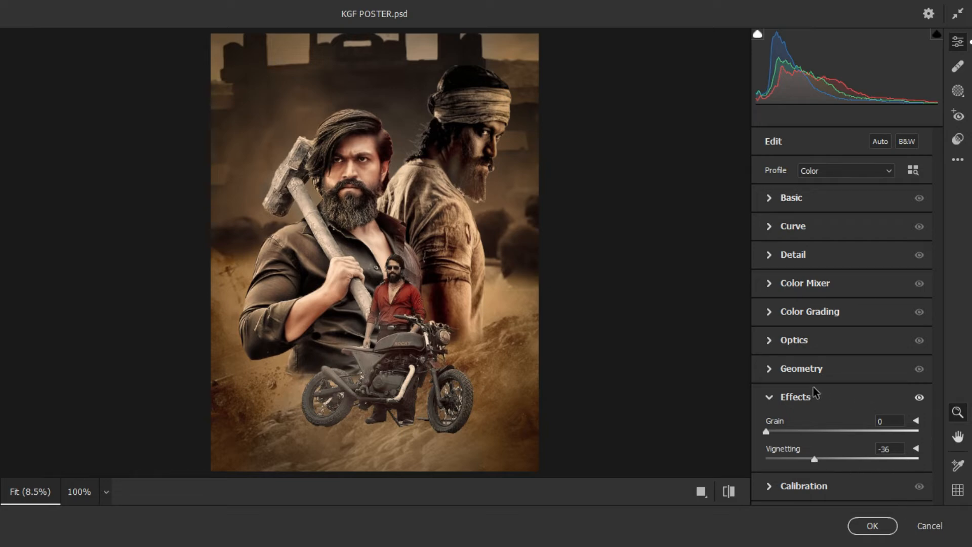
Try the Sharpening, Noise Reduction and Color Noise Reduction settings in the Camera Raw Filter, and discard all the filter changes
click(771, 256)
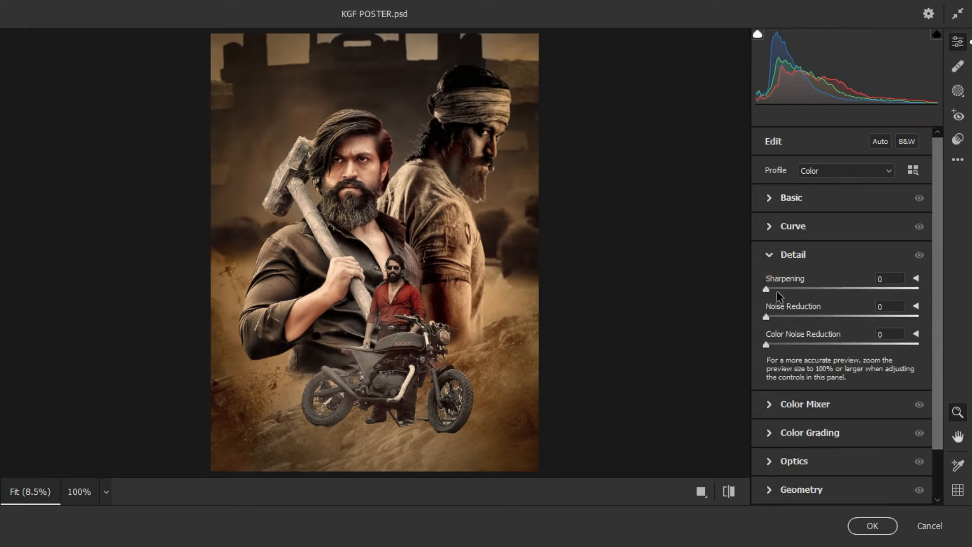
click(796, 288)
drag(797, 289, 806, 288)
click(787, 316)
click(780, 340)
click(781, 344)
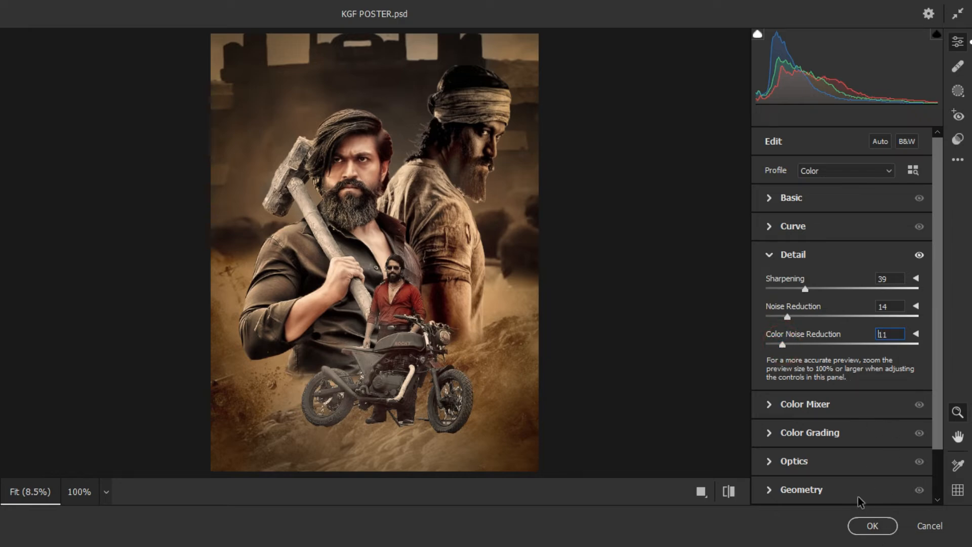
click(917, 528)
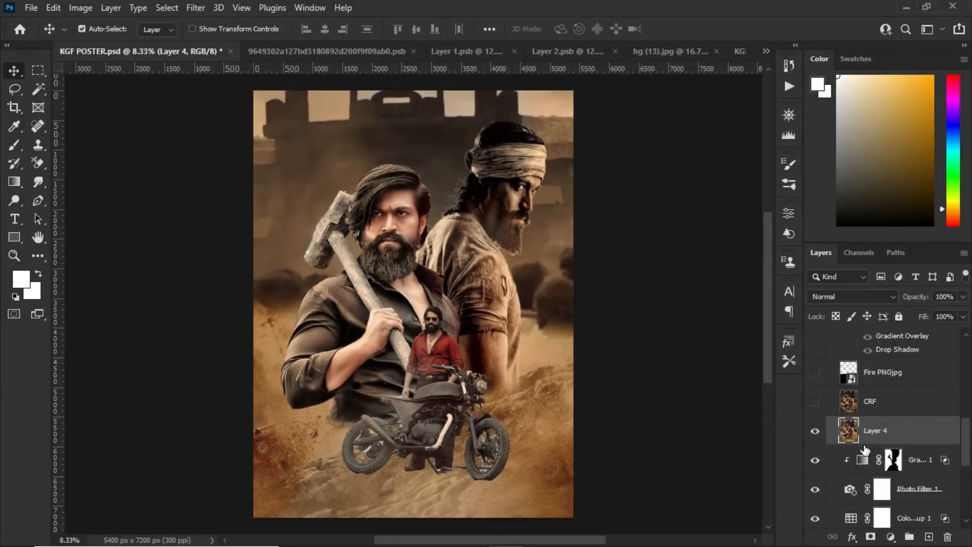
Delete the stamped Layer 4 and make the CRF layer visible in its place
click(947, 536)
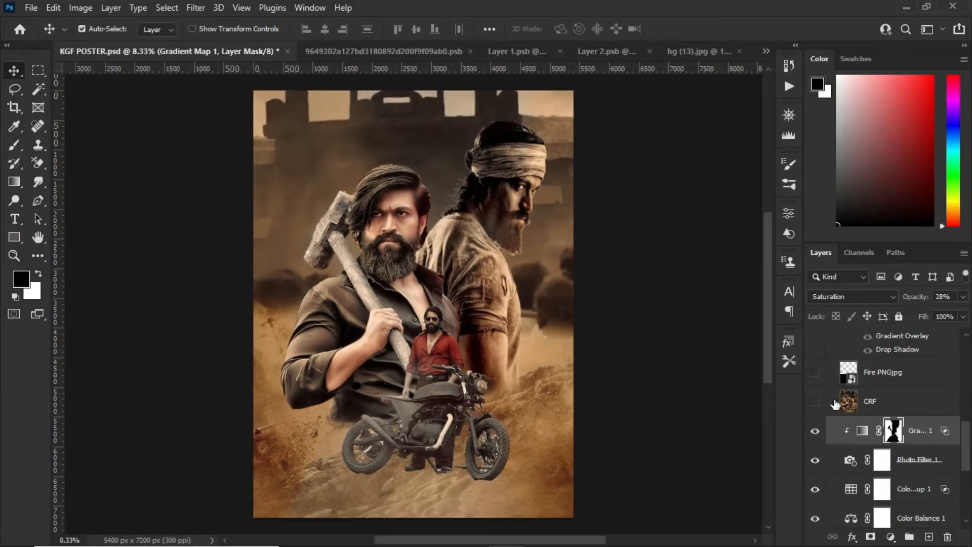
click(815, 402)
click(883, 405)
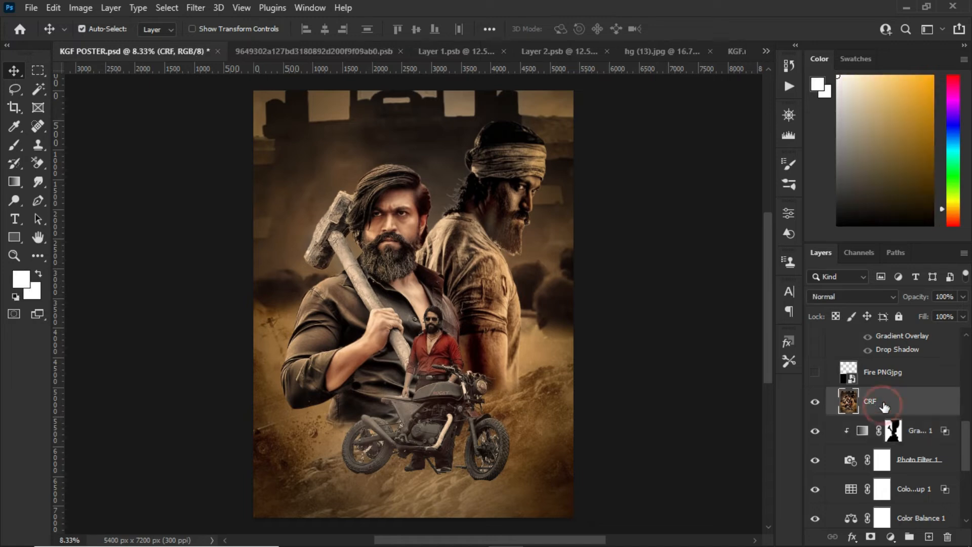
Make the Fire PNGjpg layer visible above CRF and set its blend mode to Screen
scroll(902, 389, up, 1)
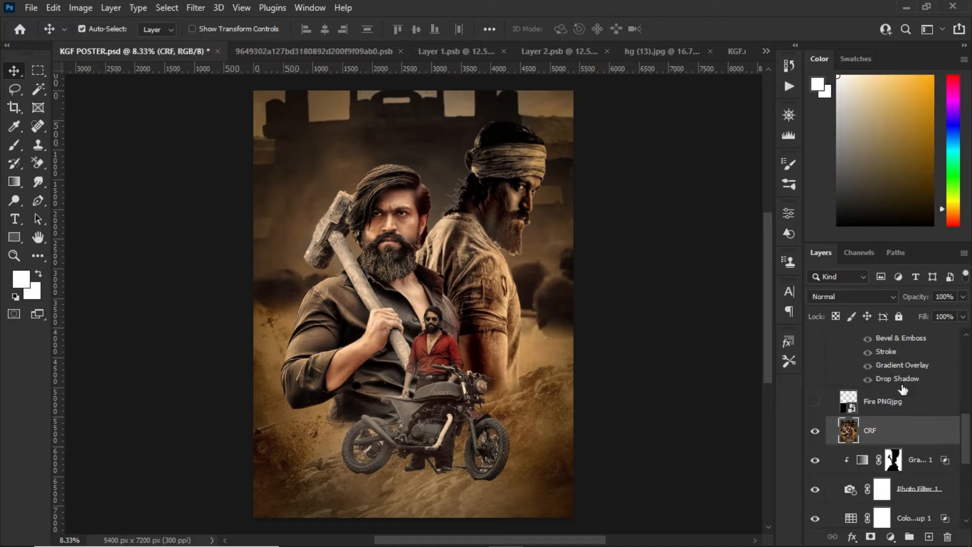
click(878, 401)
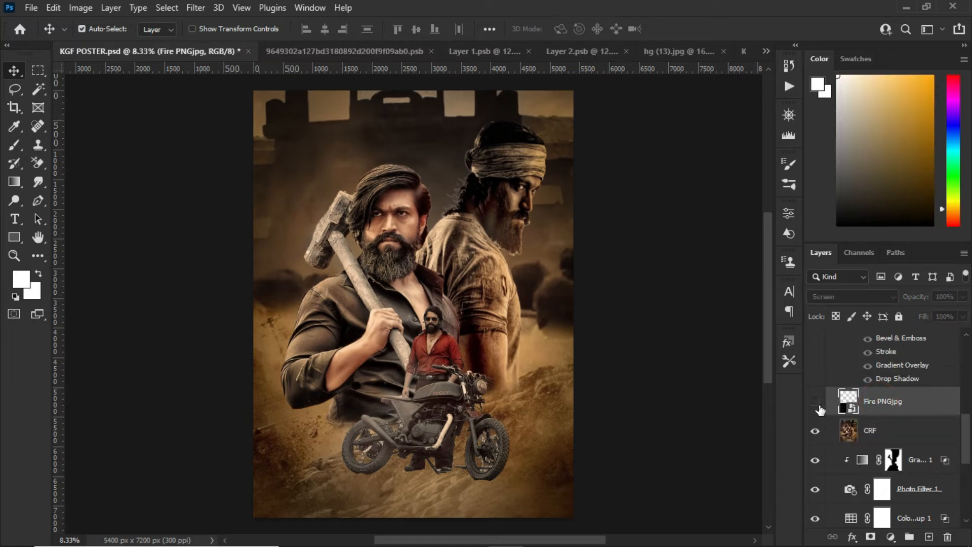
click(815, 402)
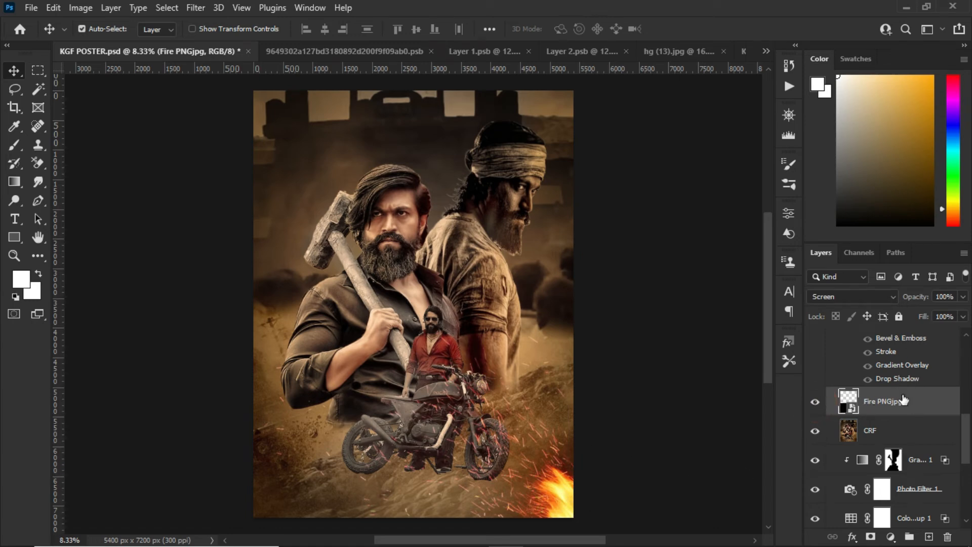
click(871, 296)
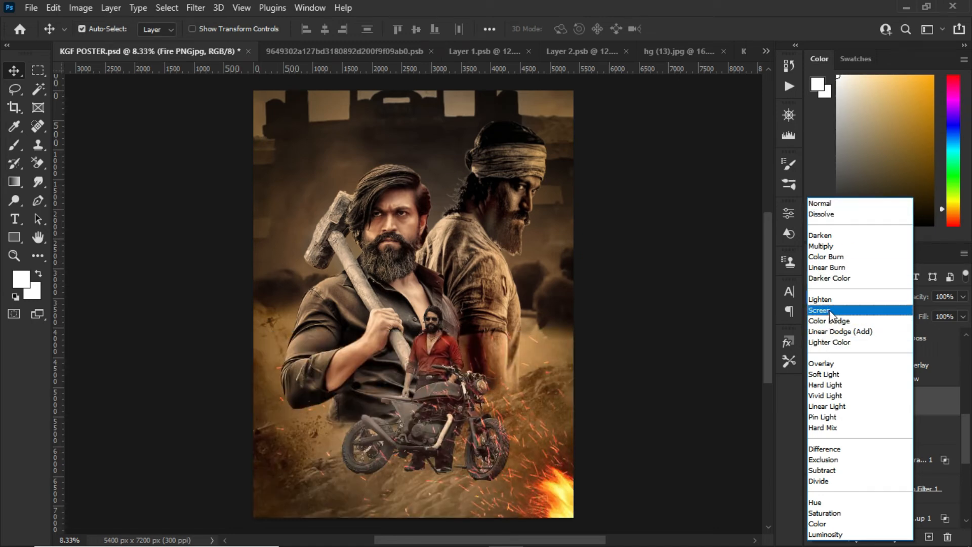
click(831, 310)
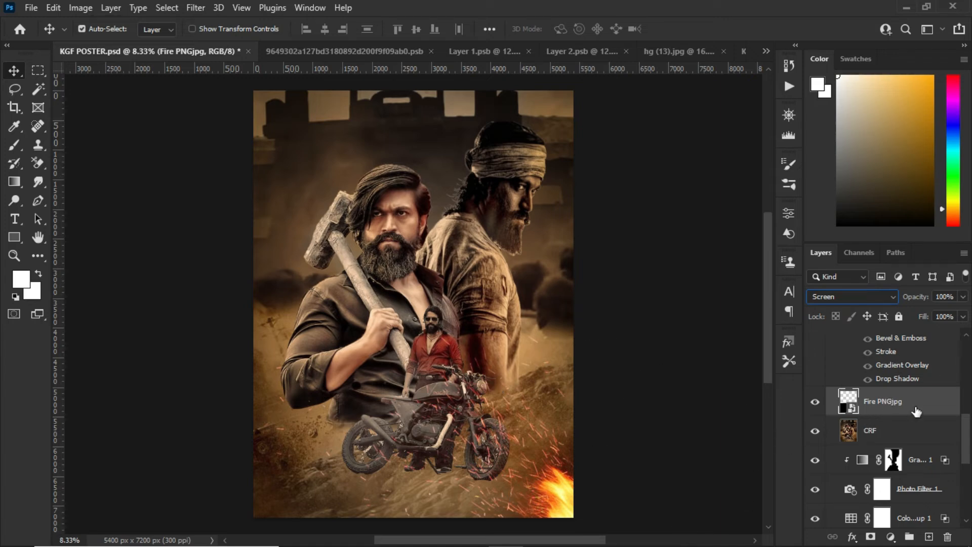
Show the K.G.F title layer and turn on all of its layer effects
scroll(917, 411, up, 2)
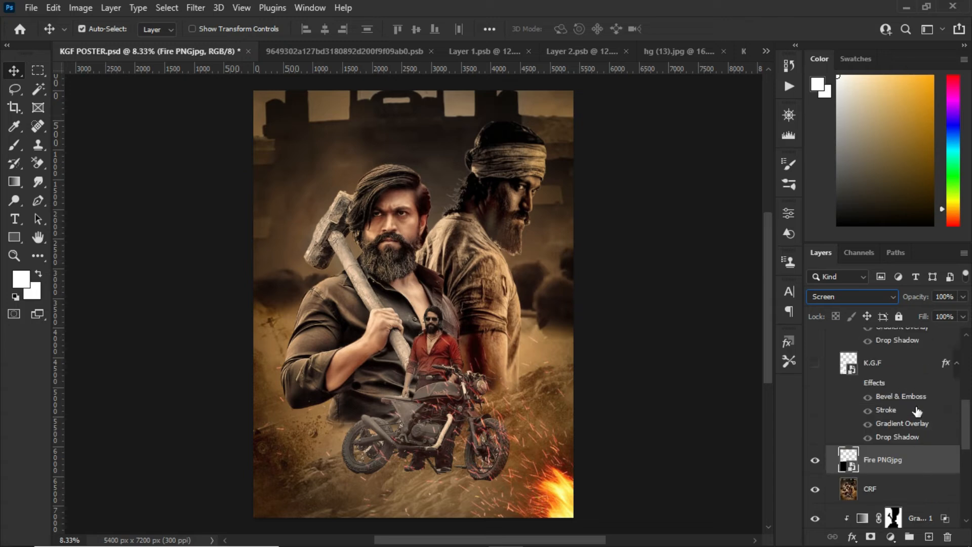
click(909, 367)
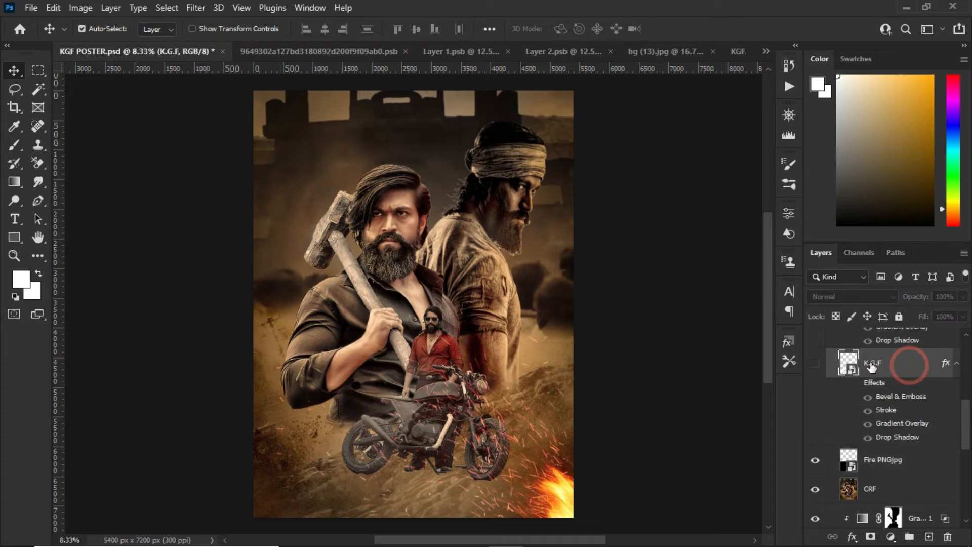
click(815, 363)
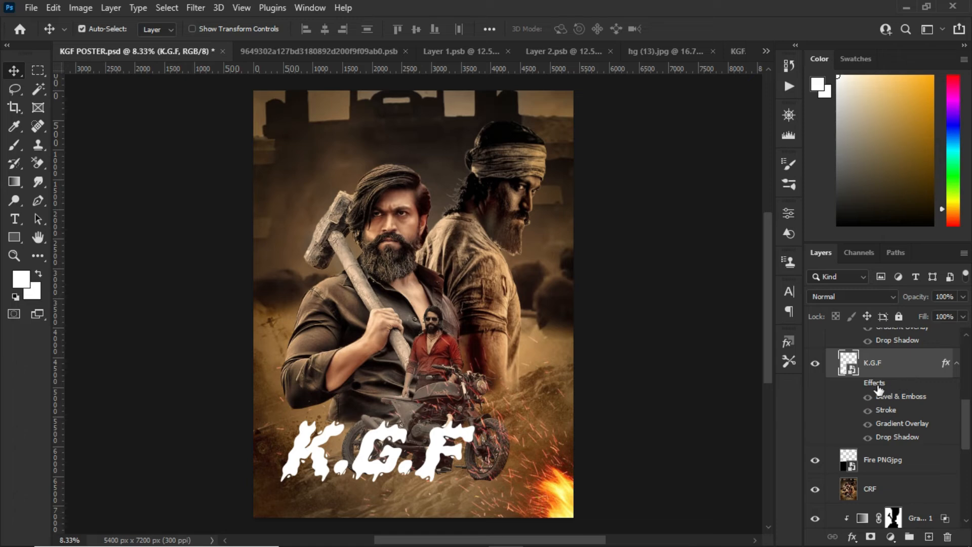
click(862, 386)
click(860, 385)
click(856, 384)
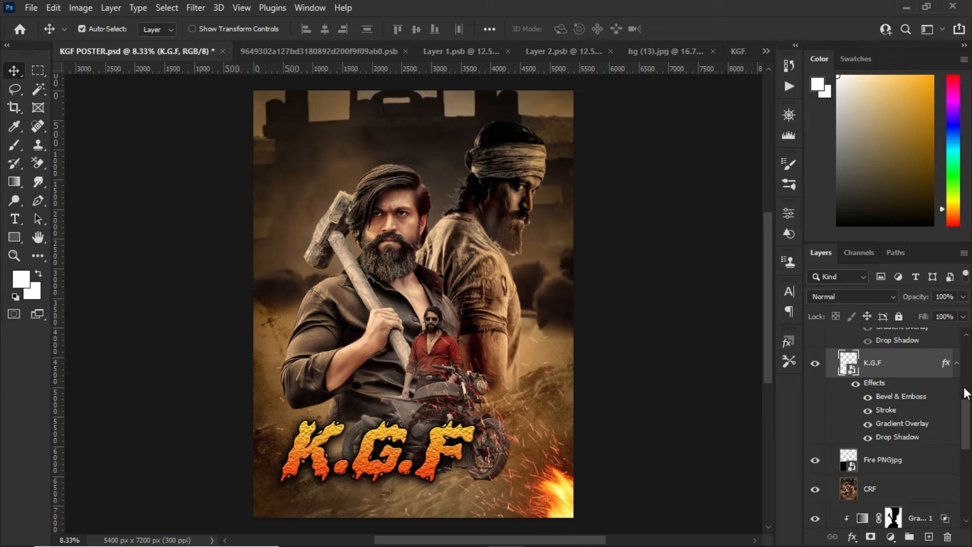
Open the K.G.F layer's style settings and examine its Bevel & Emboss, Texture and Stroke options
right_click(908, 372)
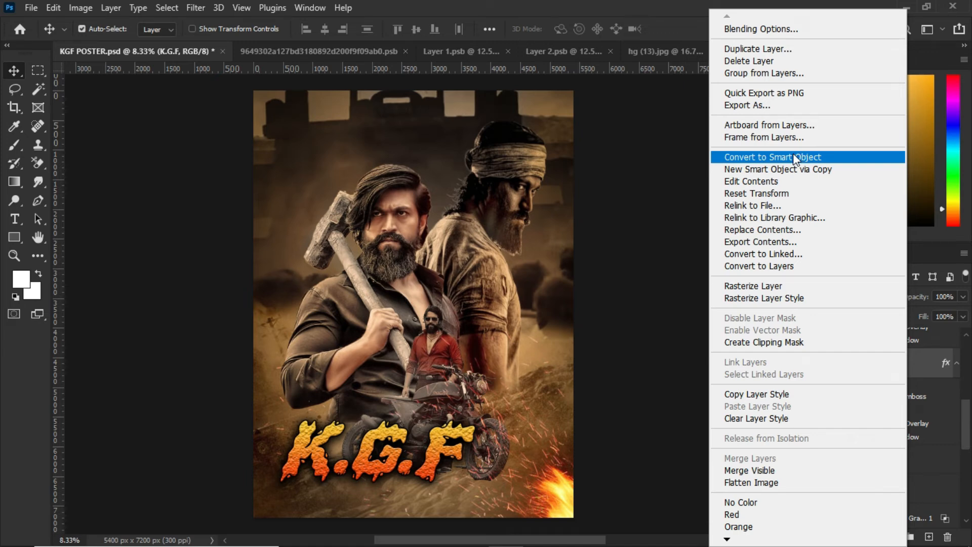
click(759, 193)
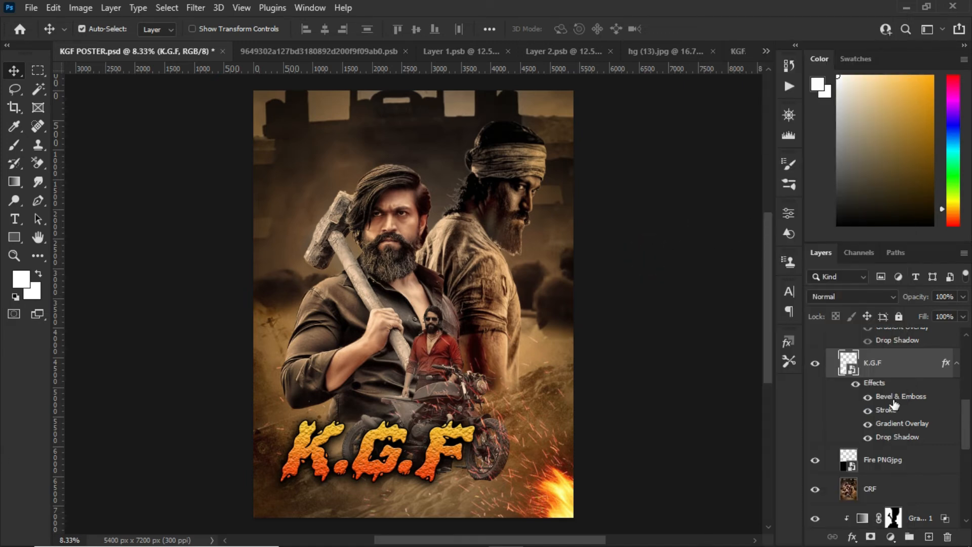
click(880, 385)
double_click(881, 385)
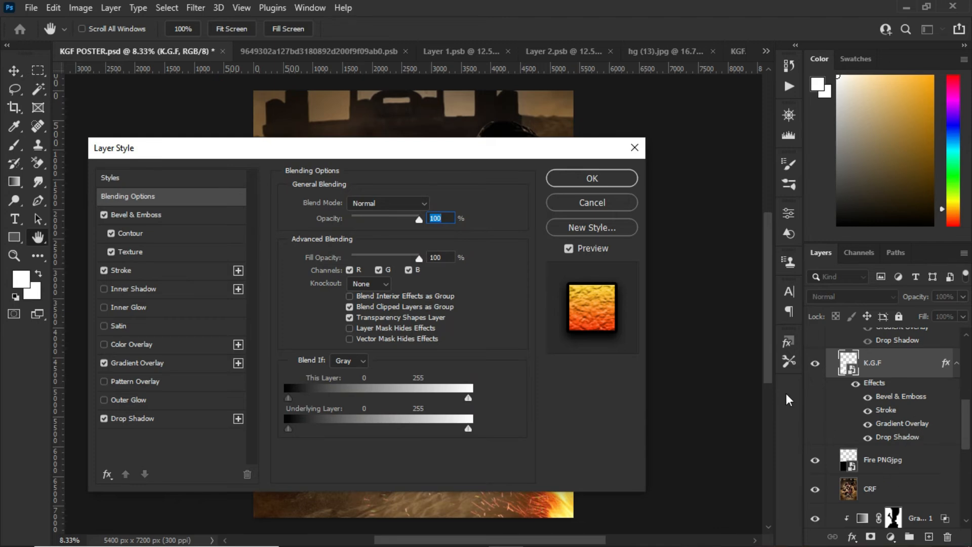
drag(384, 148, 486, 126)
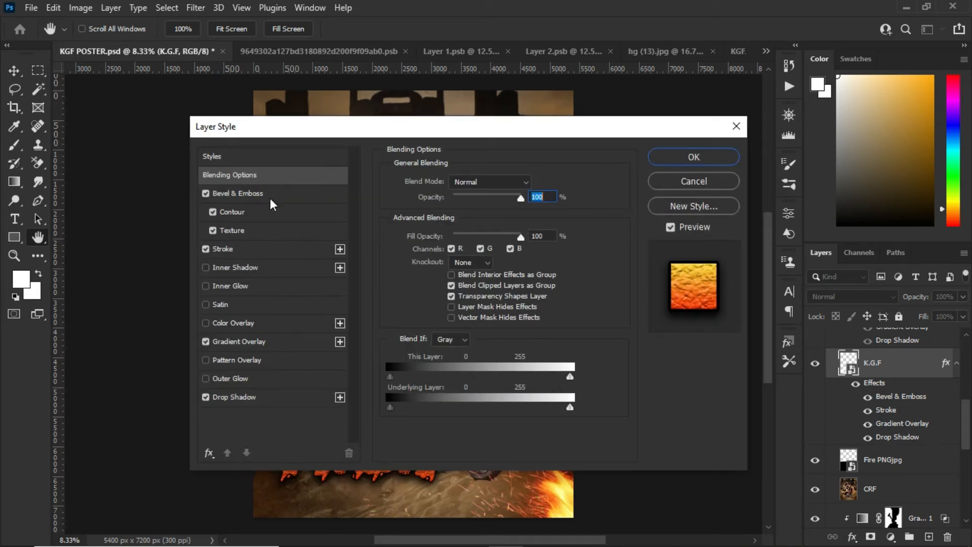
click(244, 191)
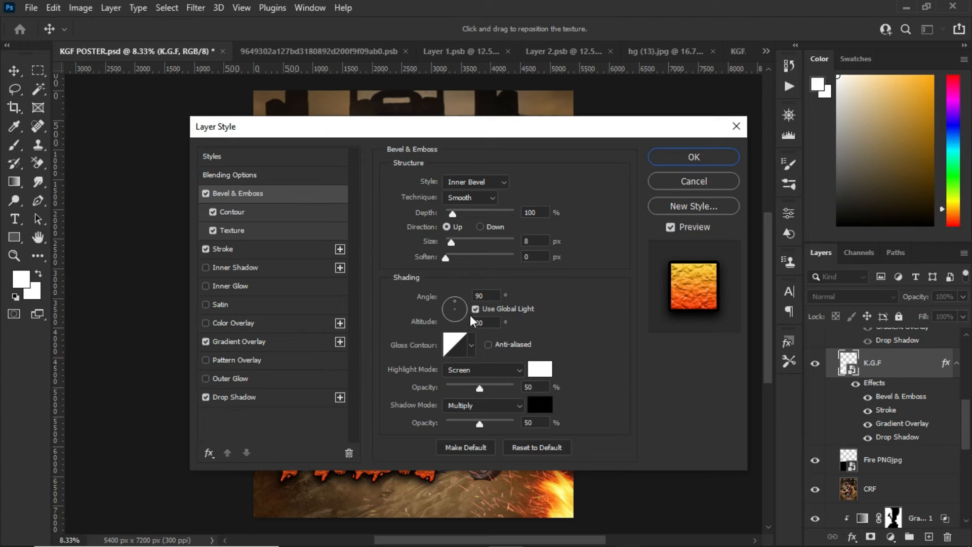
click(238, 246)
click(251, 232)
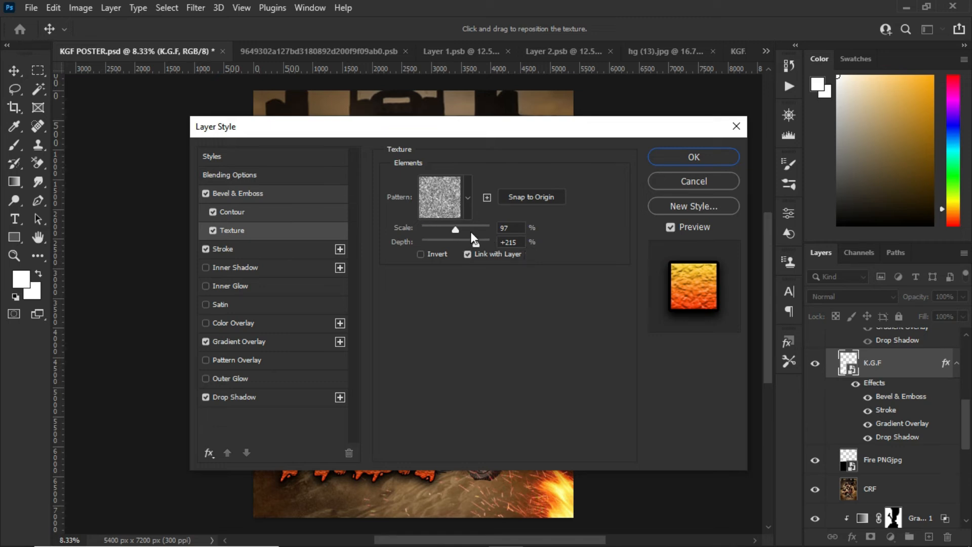
click(270, 249)
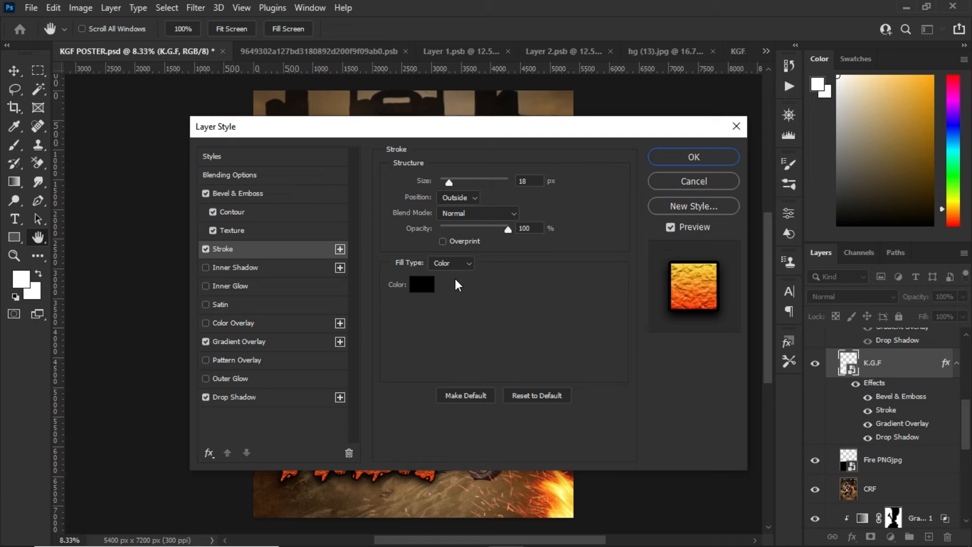
Examine the K.G.F layer's Gradient Overlay and its gradient colours, comparing the title with Reverse off and on
click(272, 339)
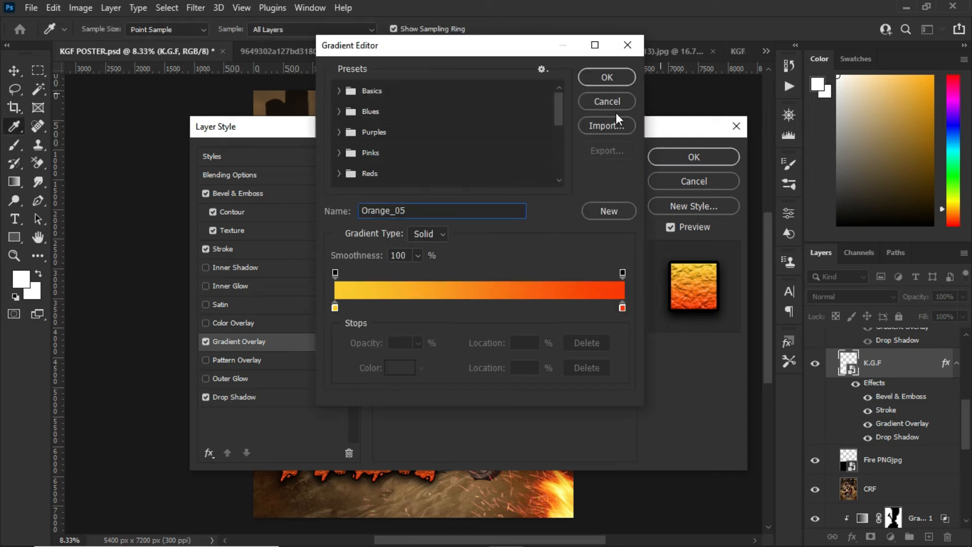
click(616, 103)
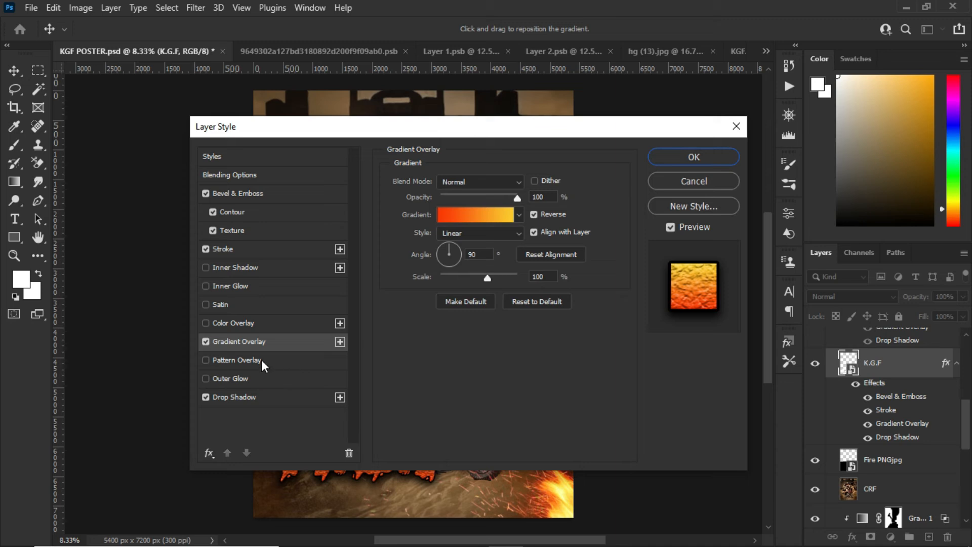
click(533, 215)
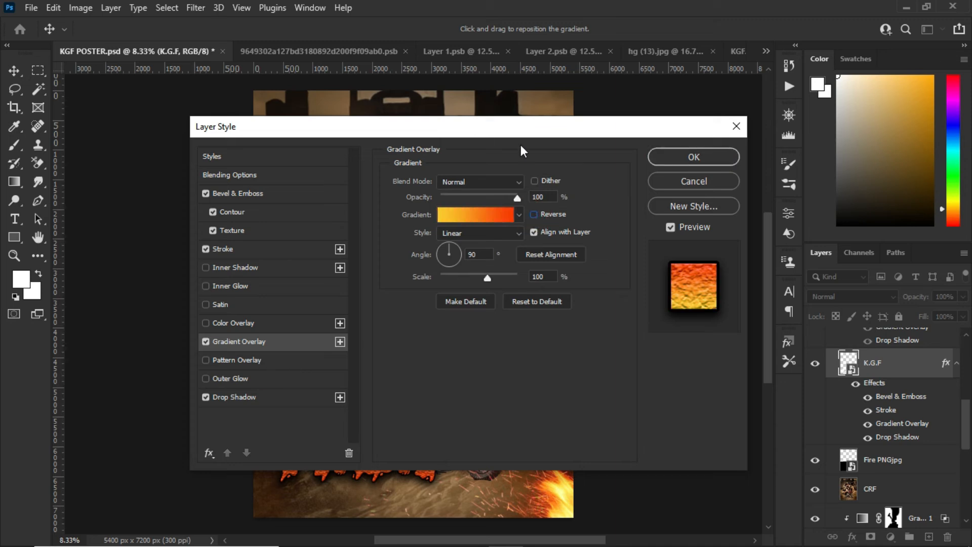
drag(519, 131, 785, 152)
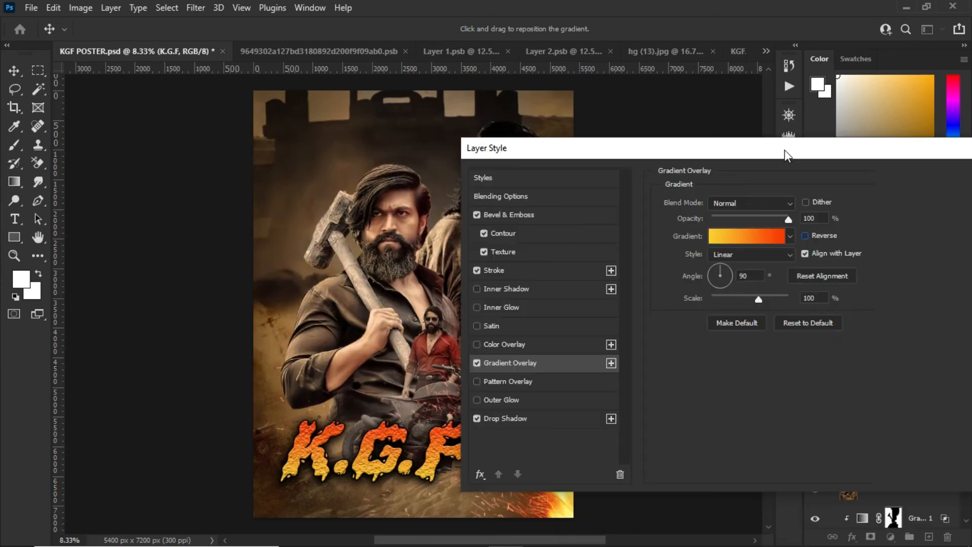
click(800, 234)
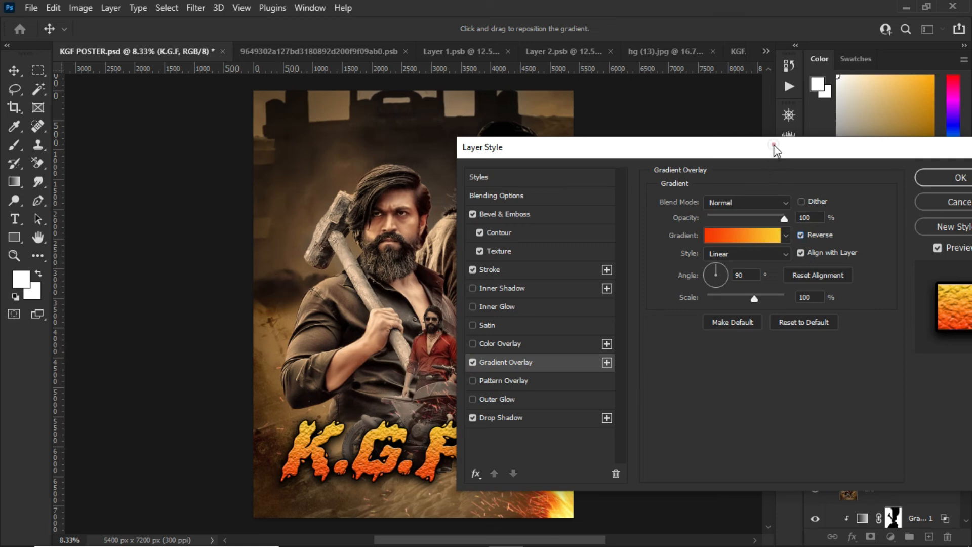
Check the K.G.F layer's Drop Shadow settings and accept the layer style
drag(738, 153, 522, 98)
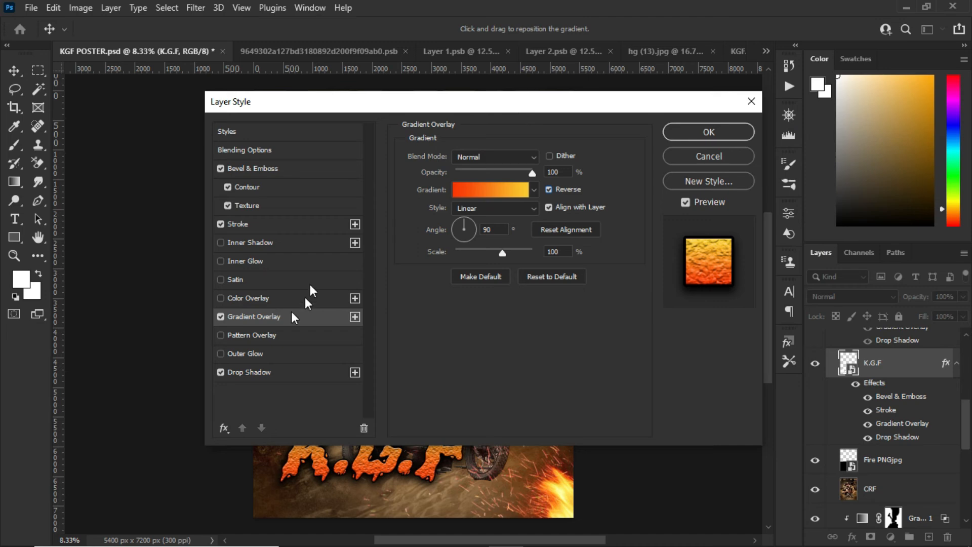
click(275, 374)
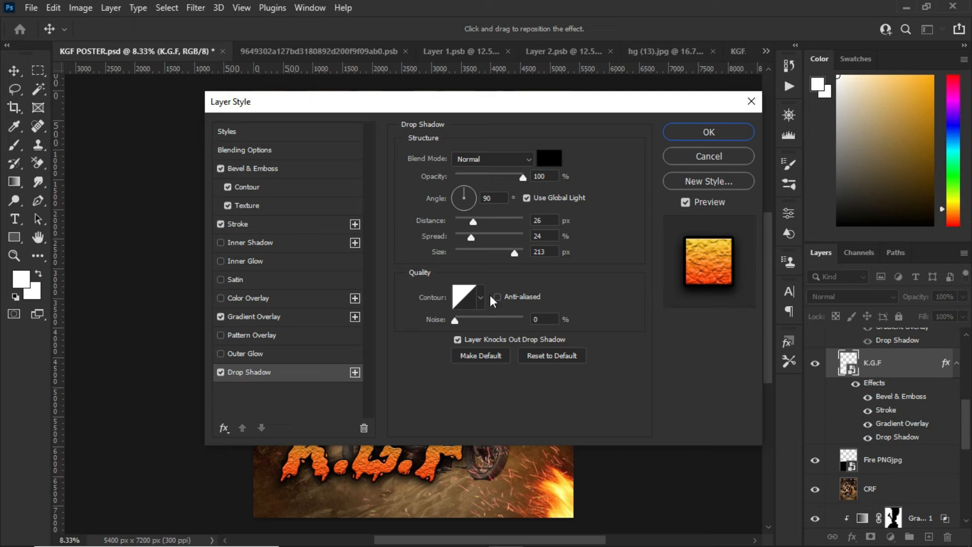
click(715, 133)
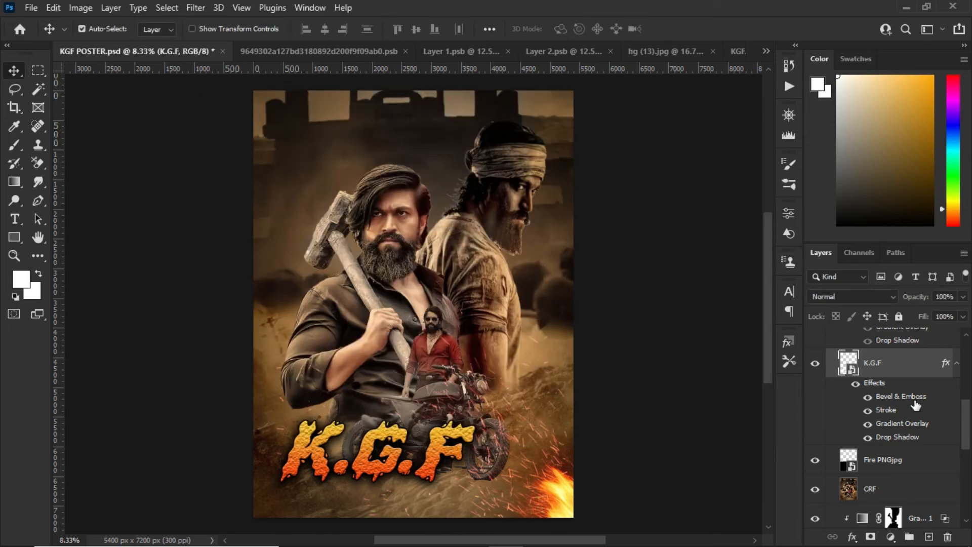
Make the styled "2" text layer visible beside the K.G.F title
drag(970, 415, 966, 390)
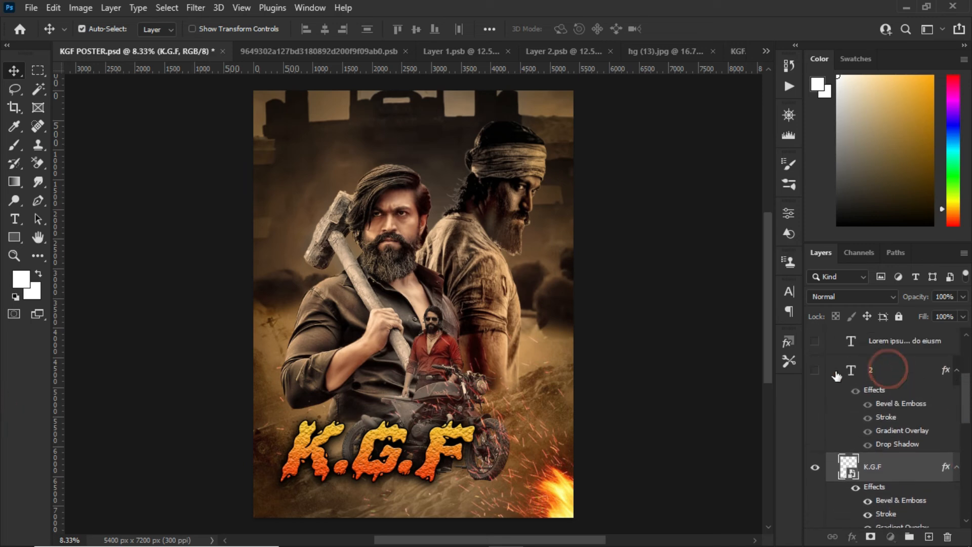
click(890, 372)
click(814, 370)
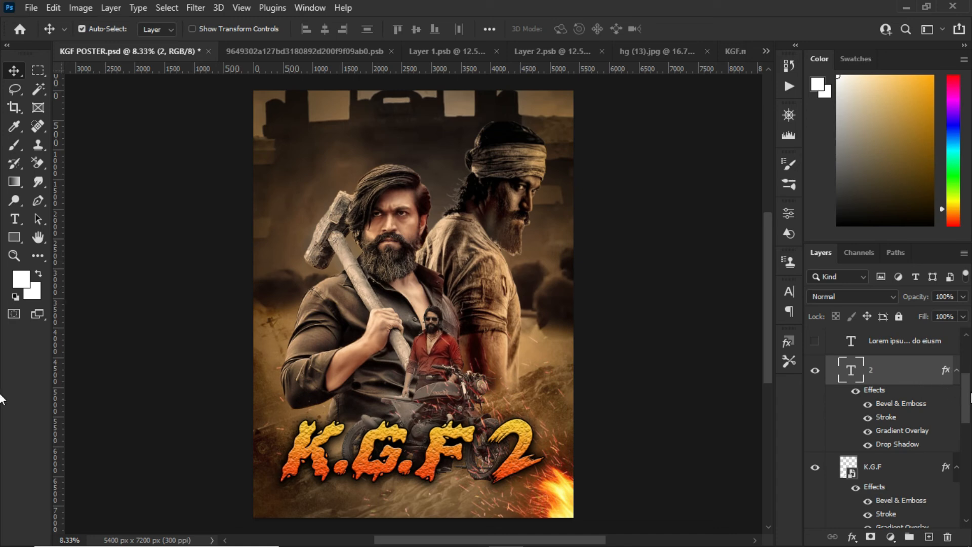
drag(968, 392, 968, 377)
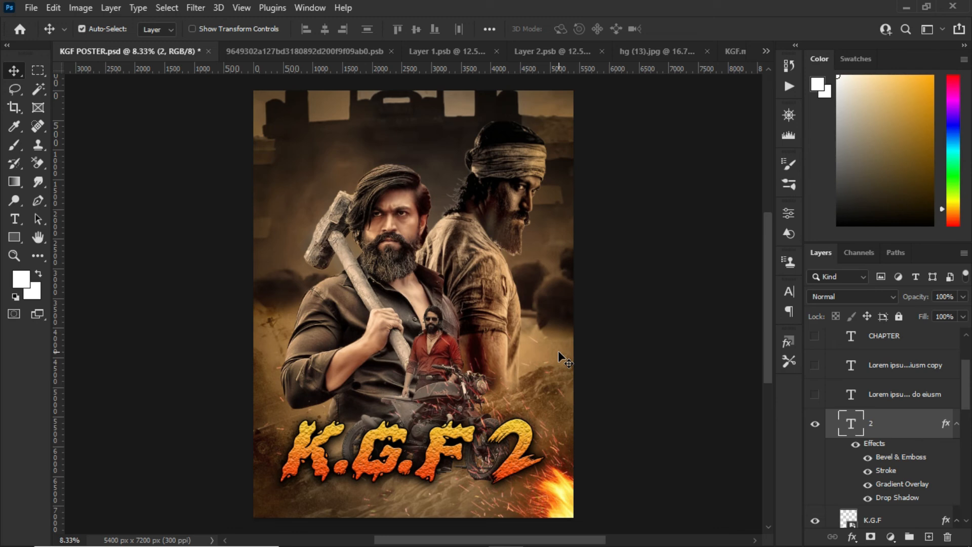
Make the first Lorem ipsum text layer above "2" visible, preview other blend modes and keep it on Overlay
click(906, 393)
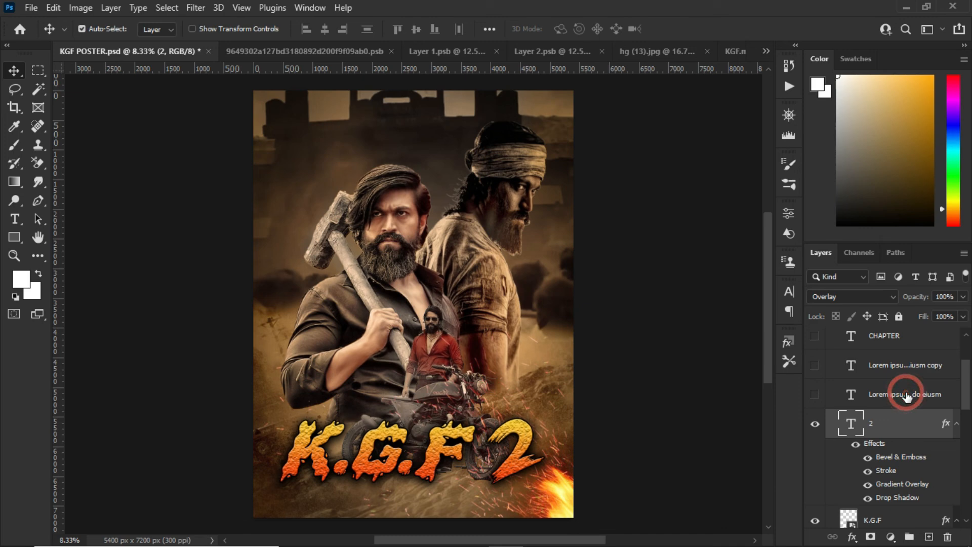
click(815, 396)
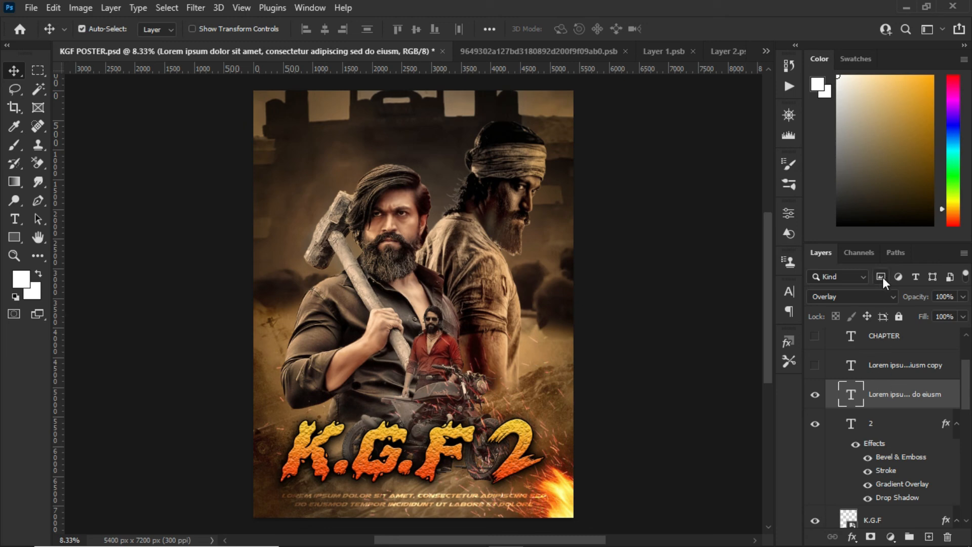
click(881, 296)
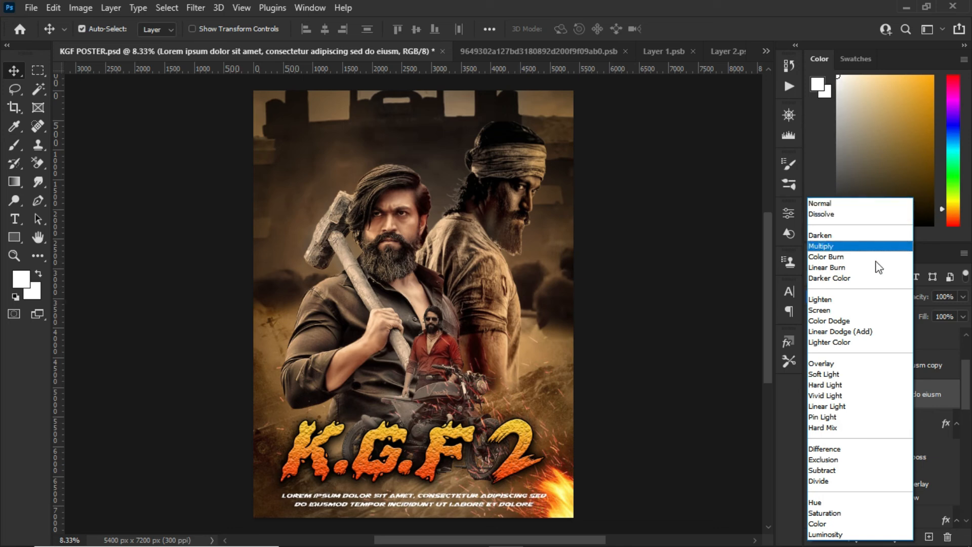
click(853, 364)
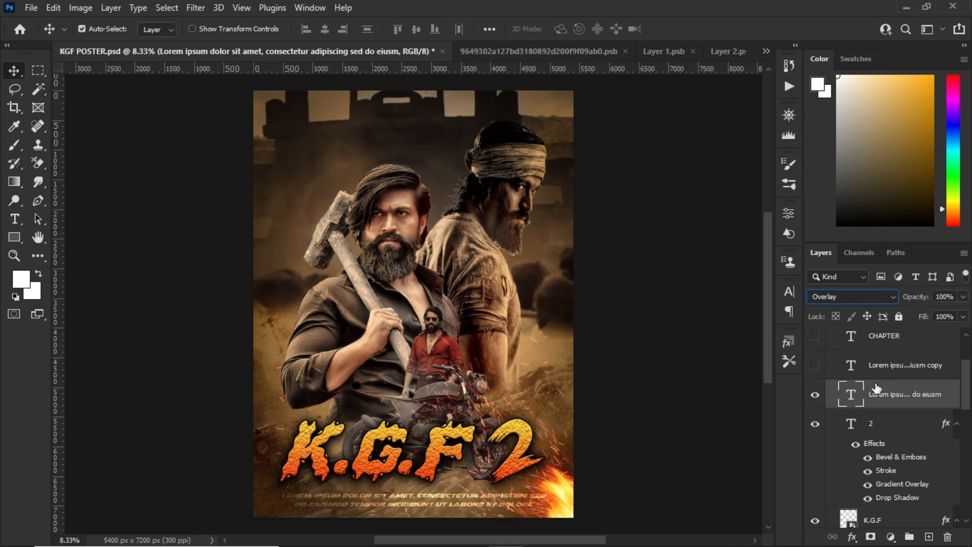
Make the Lorem ipsum copy text layer and the CHAPTER text layer visible
click(814, 365)
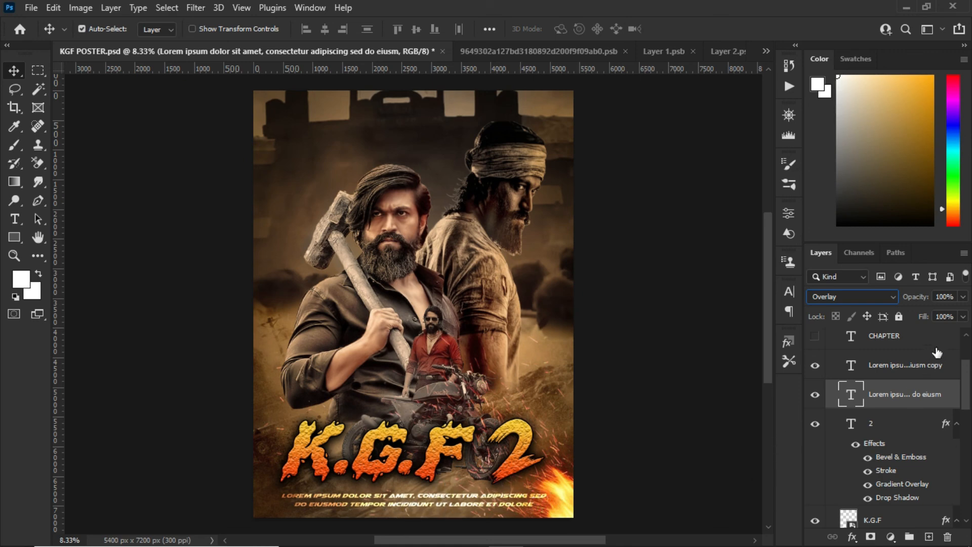
click(881, 344)
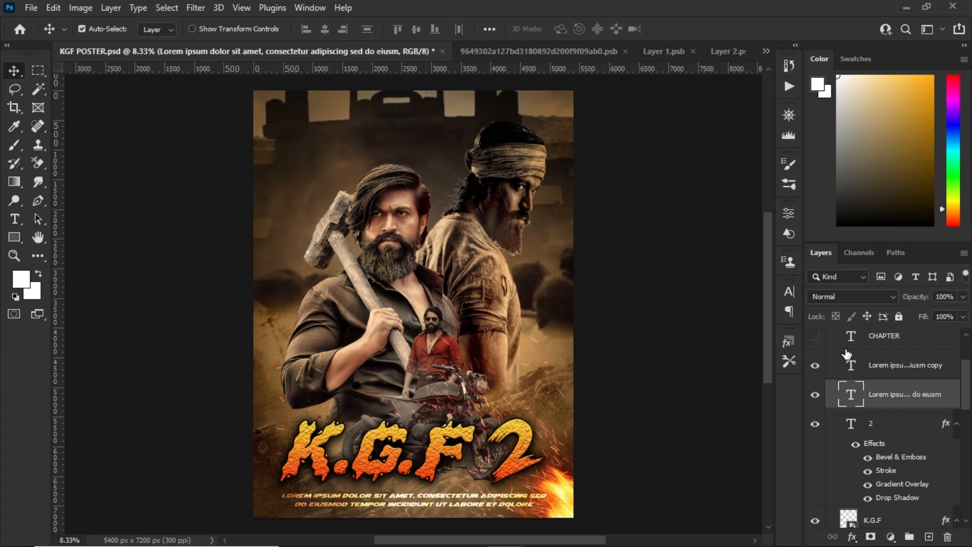
click(815, 343)
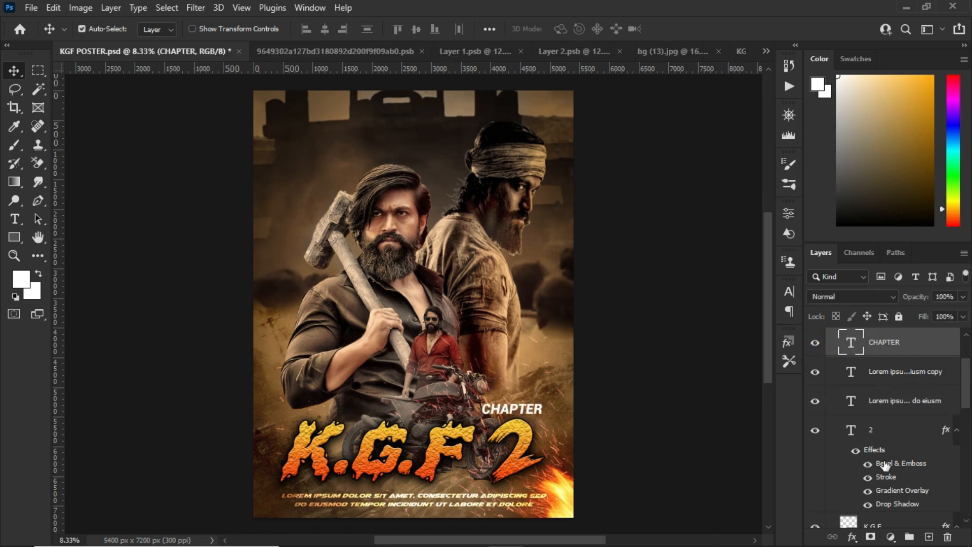
Make the Brightness/Contrast 1 adjustment visible and check its settings, then collapse the Main Work group
scroll(968, 378, up, 2)
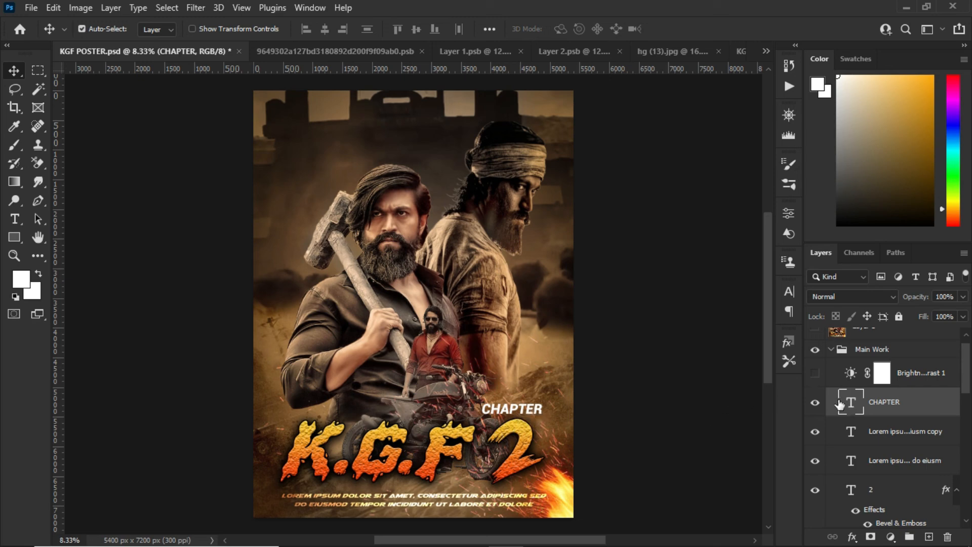
click(815, 374)
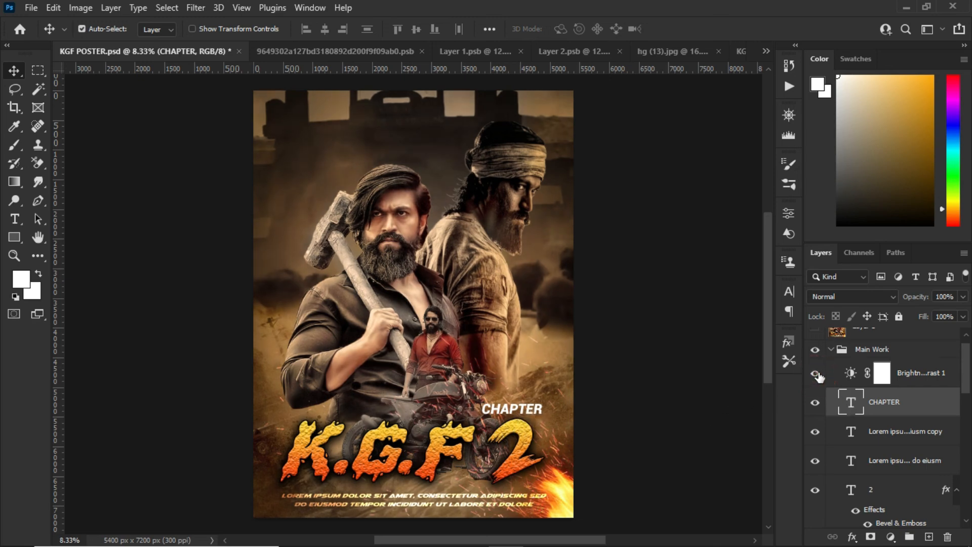
click(856, 373)
click(855, 373)
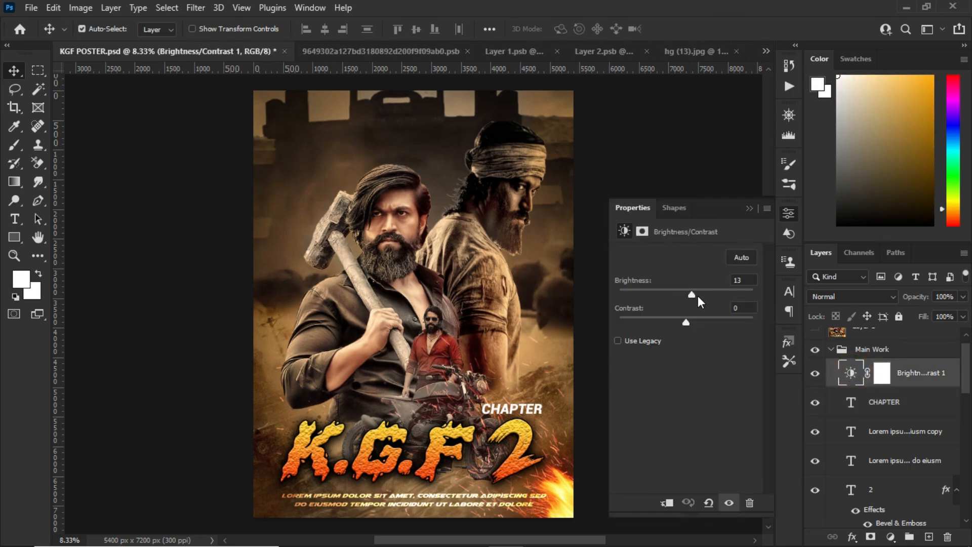
click(750, 208)
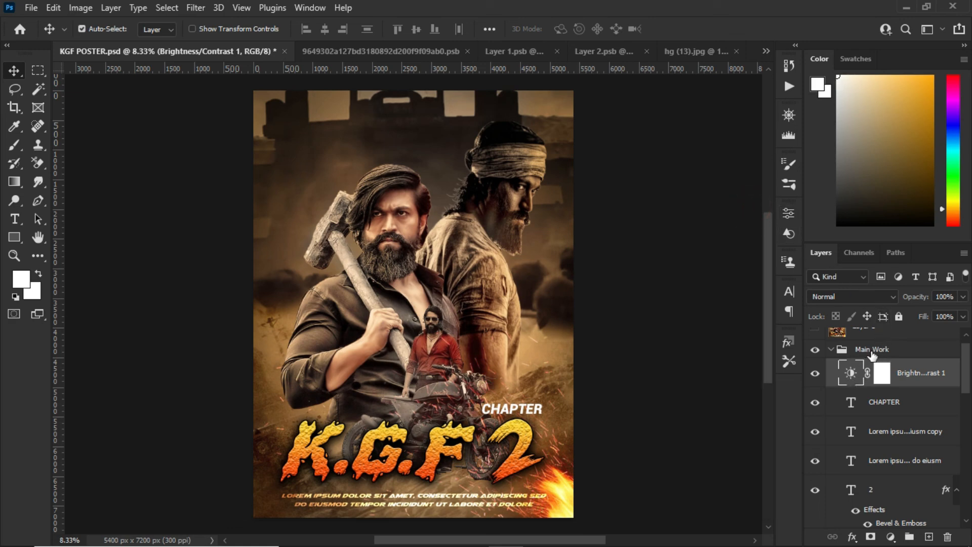
click(830, 350)
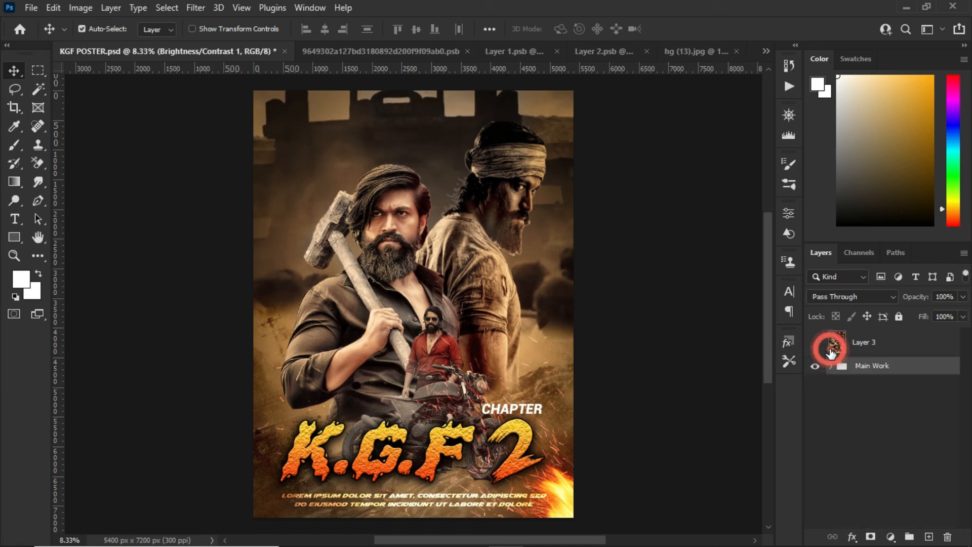